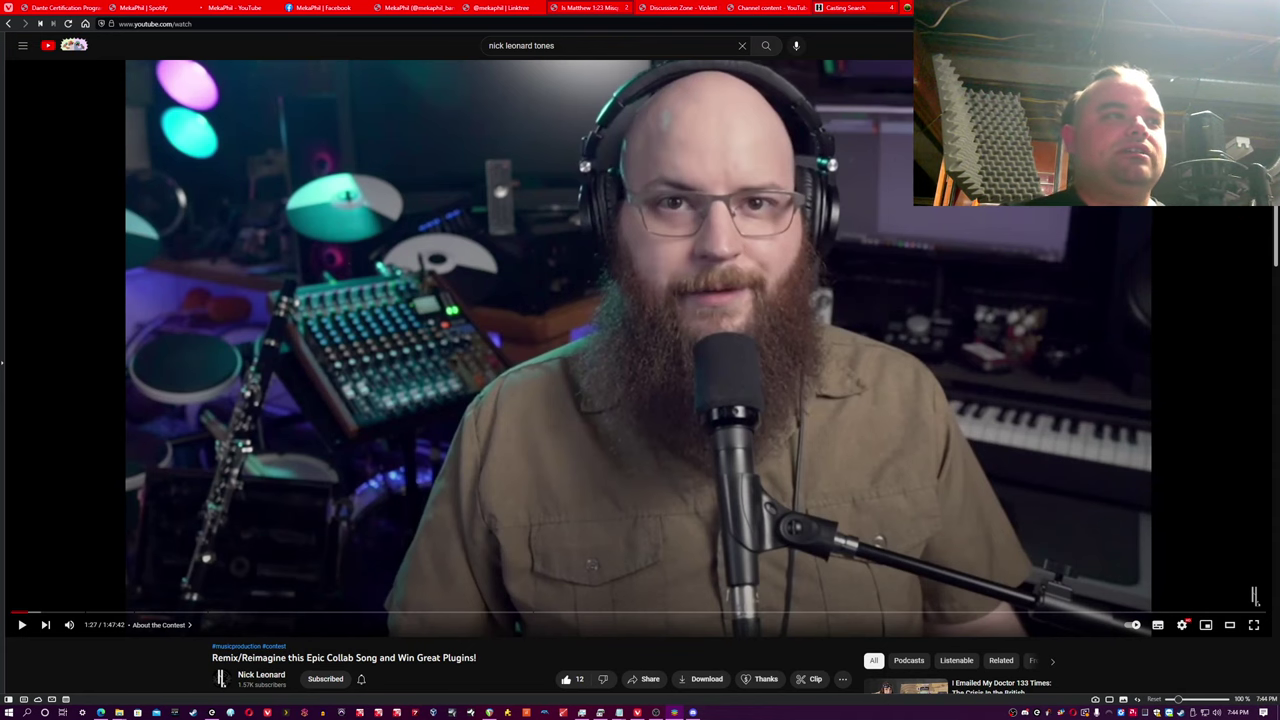
Step: Open the multitracks Google Drive link in a new tab
{"action": "scroll", "coordinate": [293, 511], "scroll_direction": "down", "scroll_amount": 3}
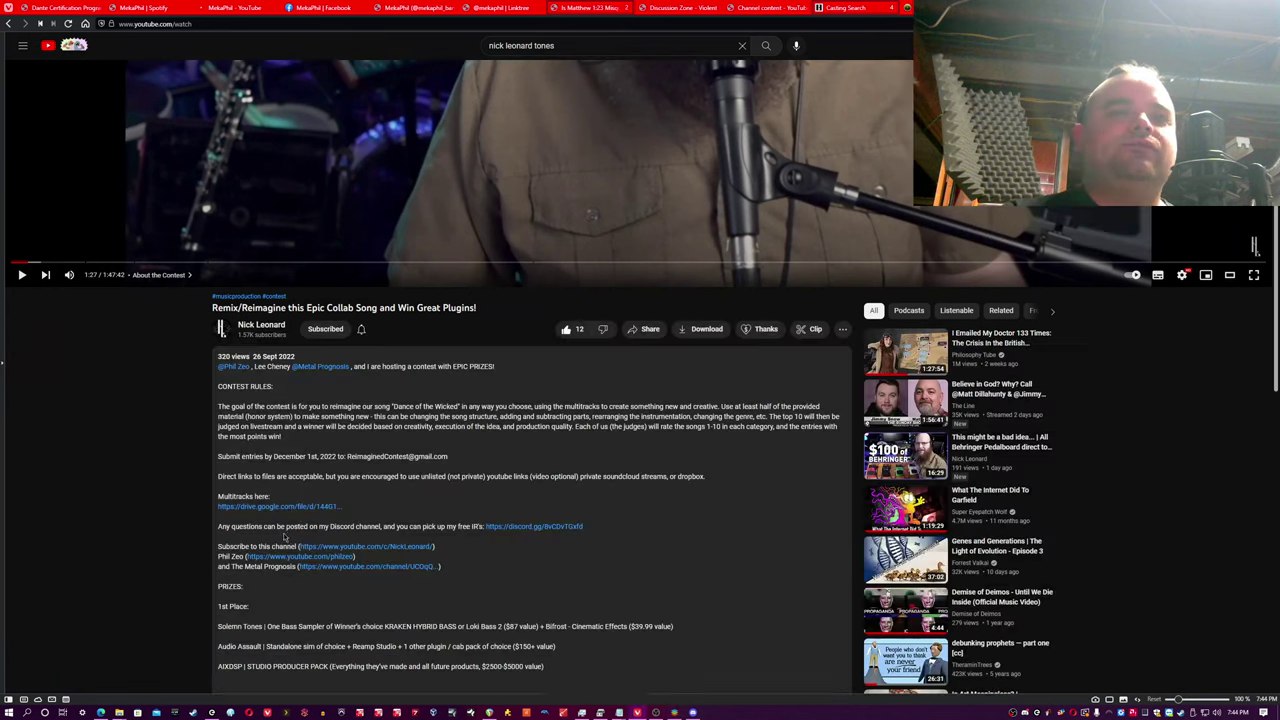
{"action": "middle_click", "coordinate": [292, 508]}
{"action": "scroll", "coordinate": [292, 508], "scroll_direction": "up", "scroll_amount": 3}
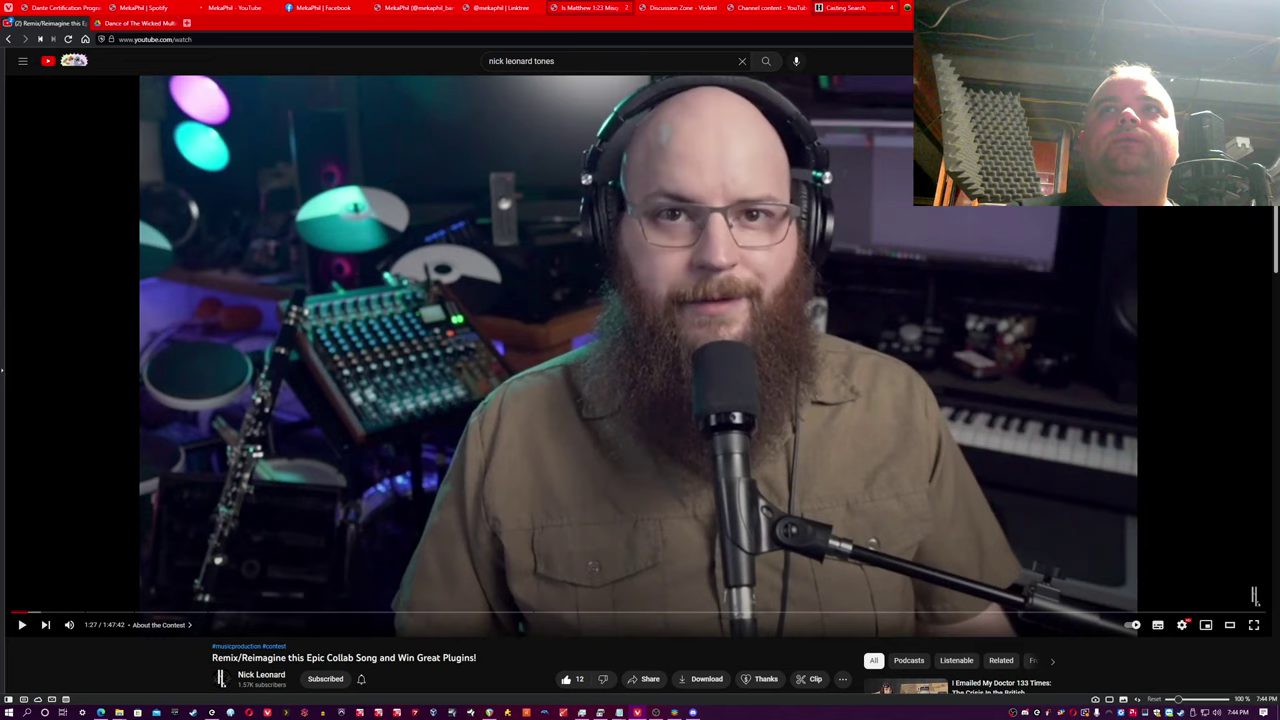
{"action": "left_click", "coordinate": [140, 22]}
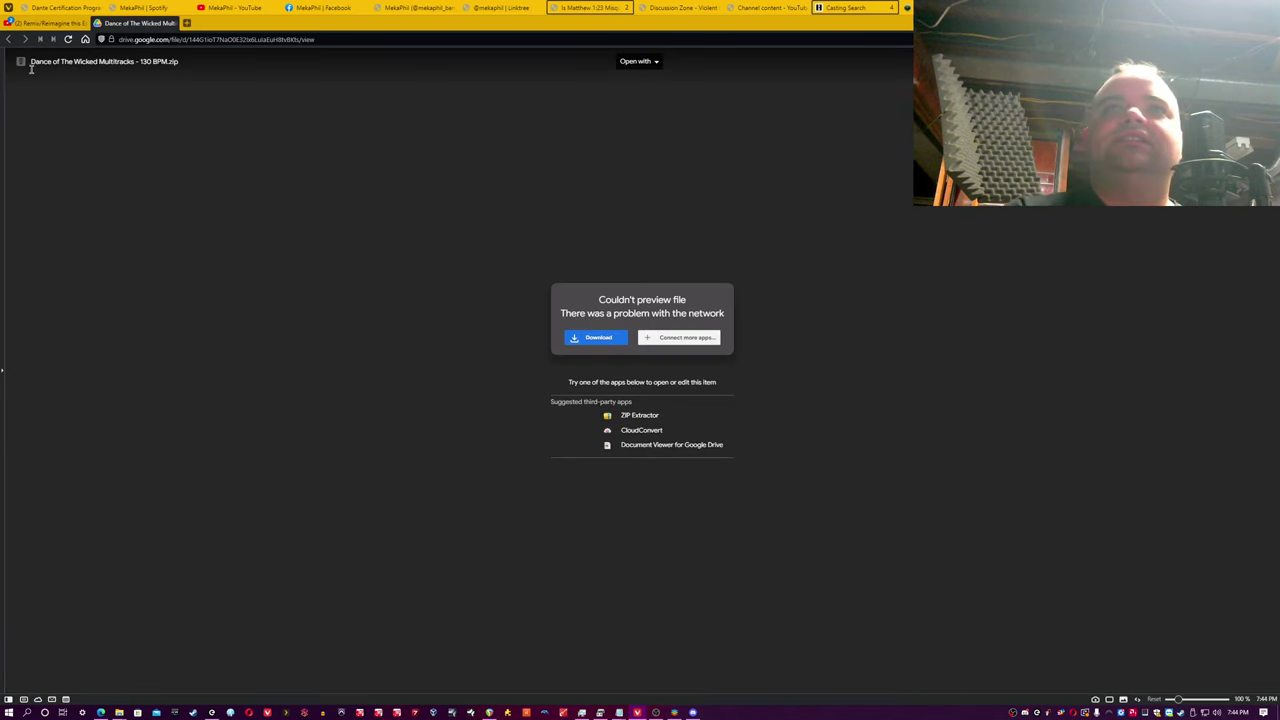
Step: Download the 130 BPM multitracks zip past the virus-scan warning and save it to Downloads
{"action": "left_click", "coordinate": [609, 340]}
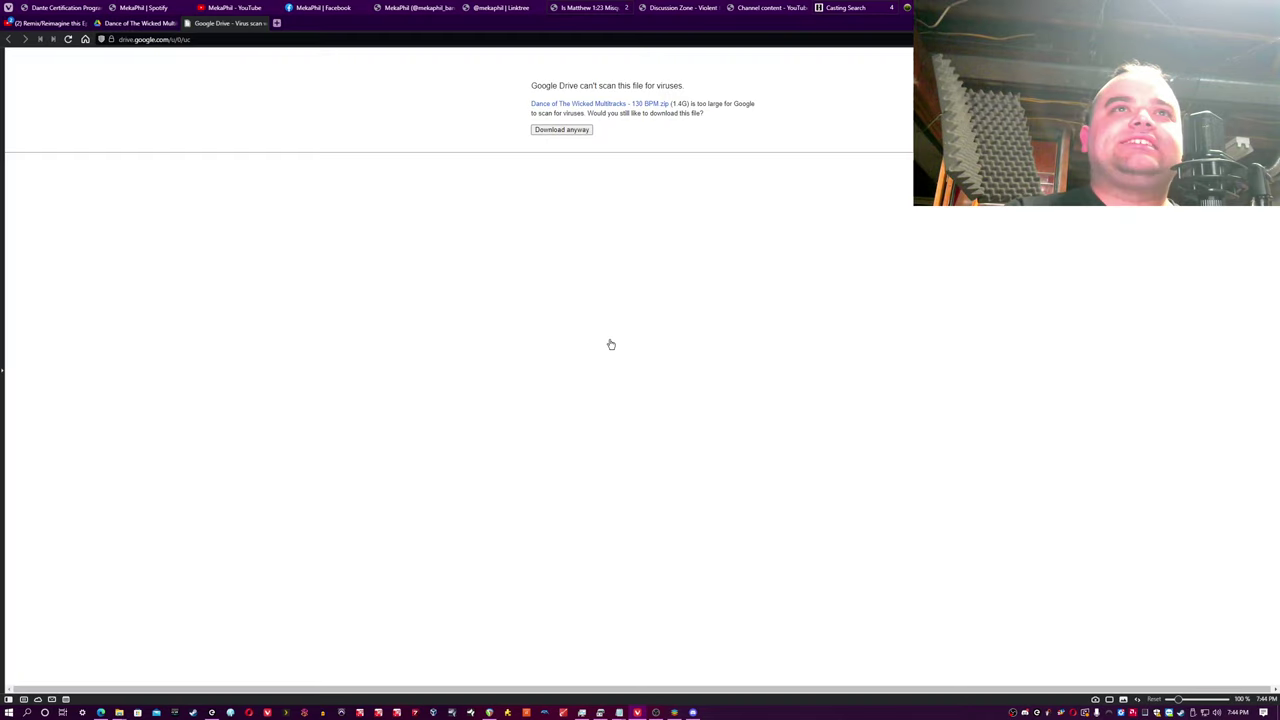
{"action": "left_click", "coordinate": [572, 131]}
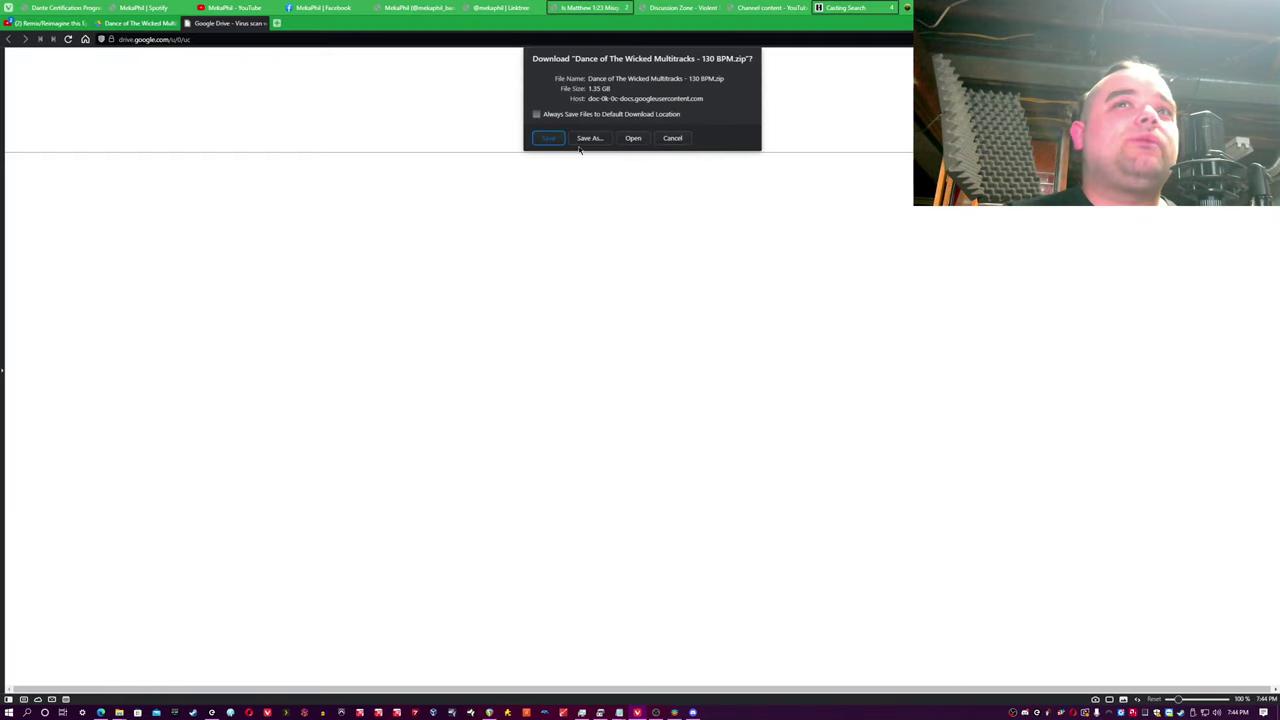
{"action": "left_click", "coordinate": [568, 139]}
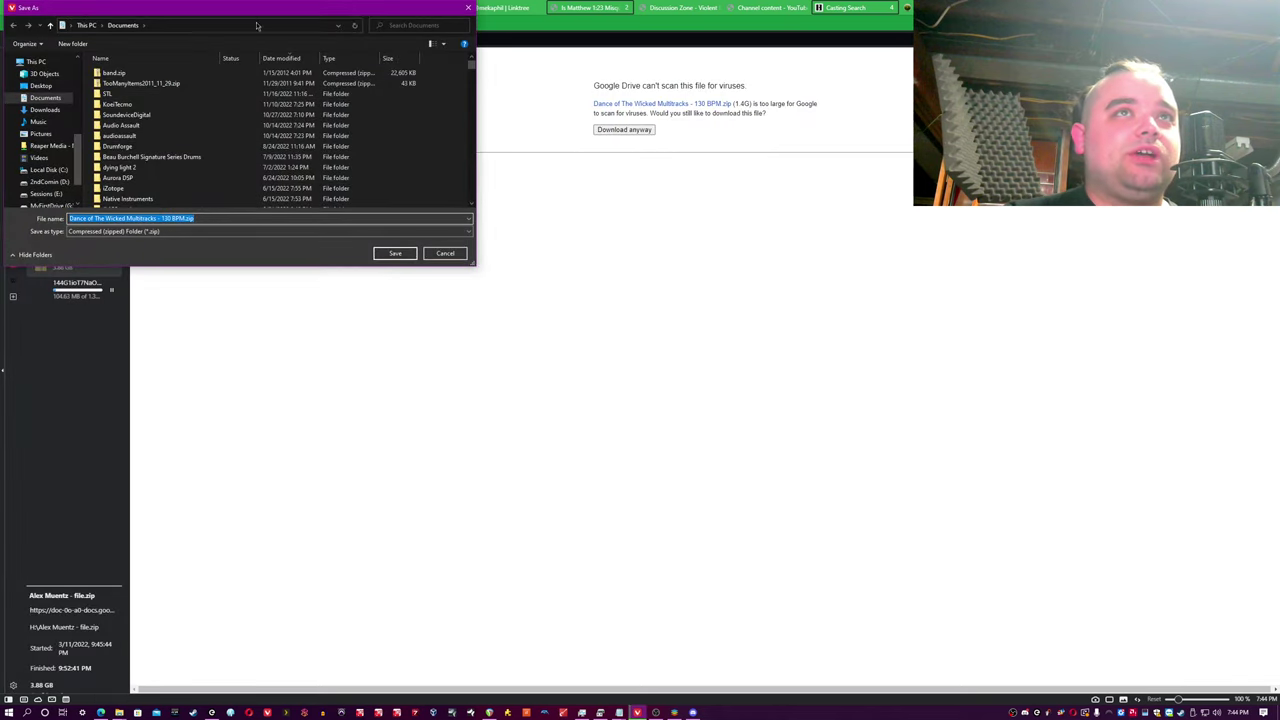
{"action": "left_click_drag", "start_coordinate": [260, 12], "coordinate": [442, 87]}
{"action": "left_click", "coordinate": [226, 186]}
{"action": "key", "text": "Return"}
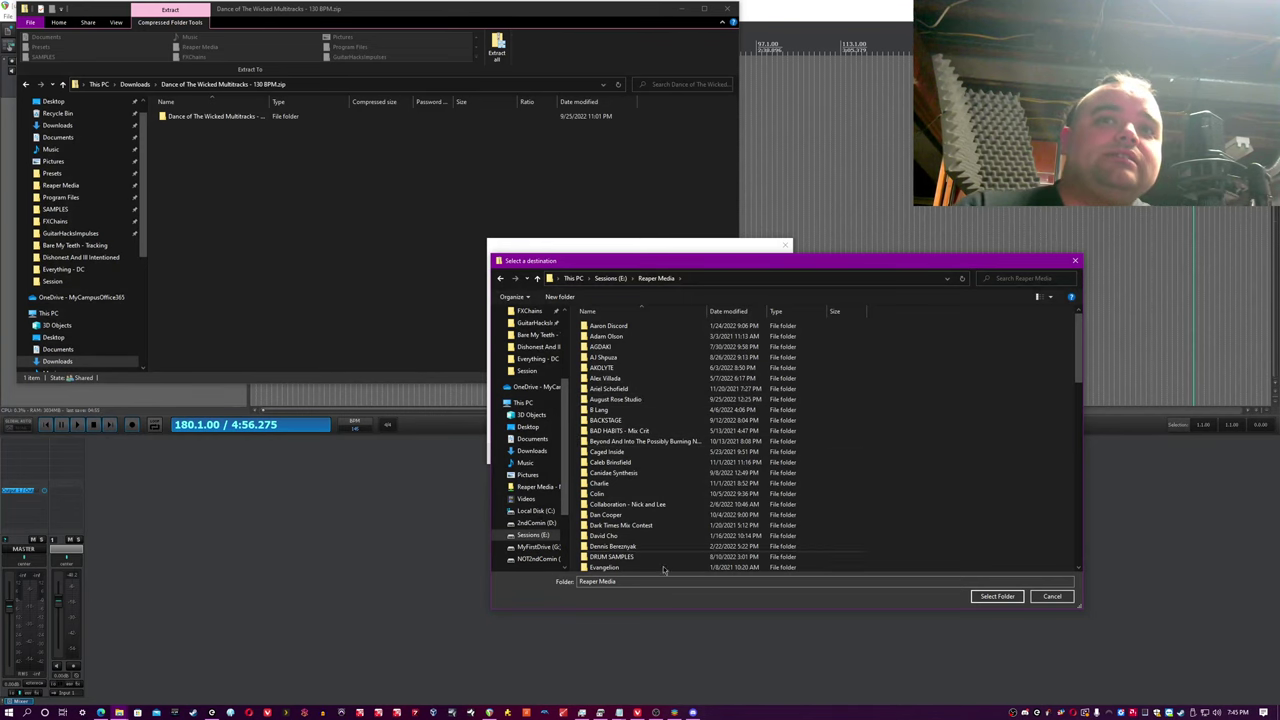
Step: Pick the Collaboration - Nick and Lee folder as the extraction destination
{"action": "double_click", "coordinate": [625, 504]}
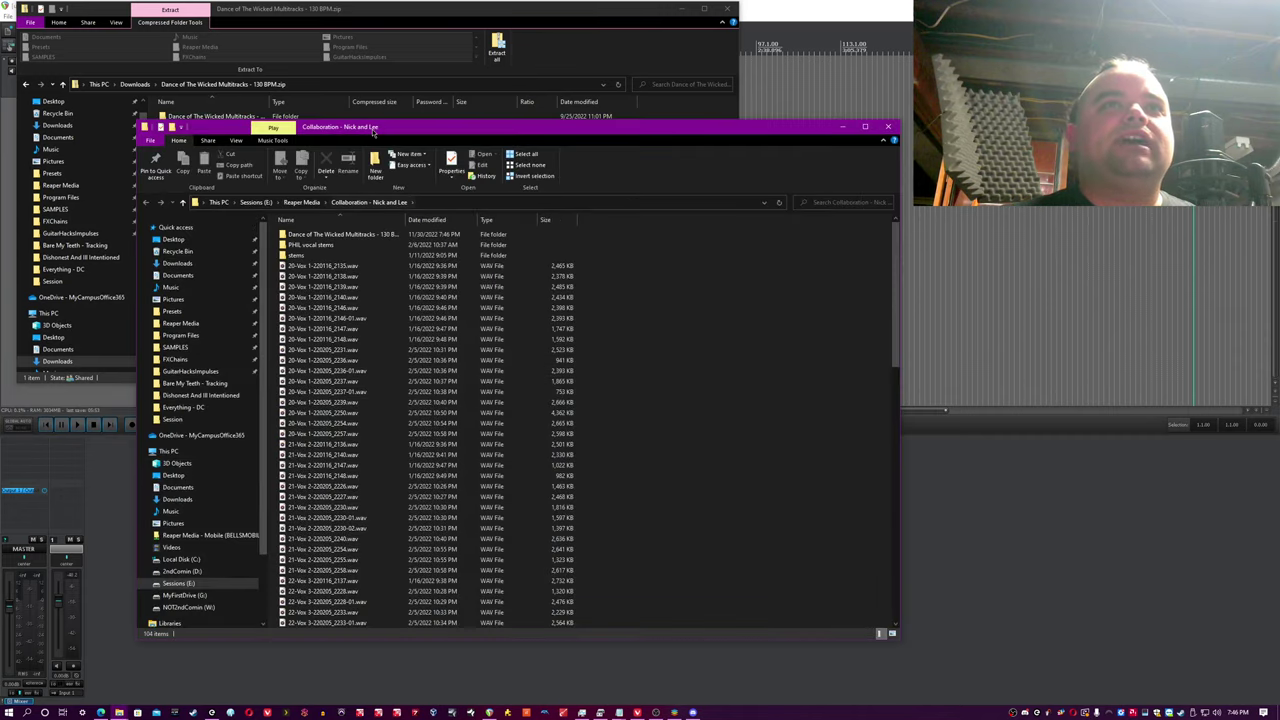
Step: Open the extracted multitracks folder and look inside its MIDI folder
{"action": "left_click_drag", "start_coordinate": [372, 130], "coordinate": [512, 143]}
{"action": "double_click", "coordinate": [491, 248]}
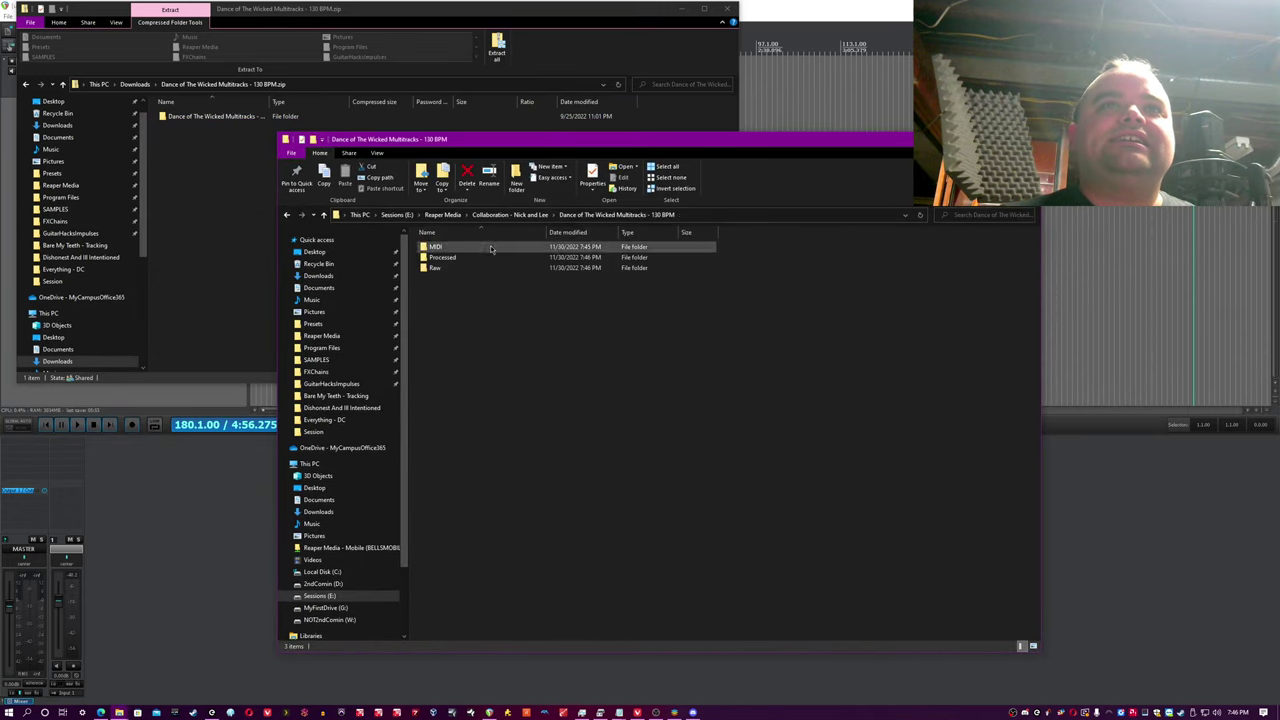
{"action": "left_click_drag", "start_coordinate": [508, 143], "coordinate": [661, 148]}
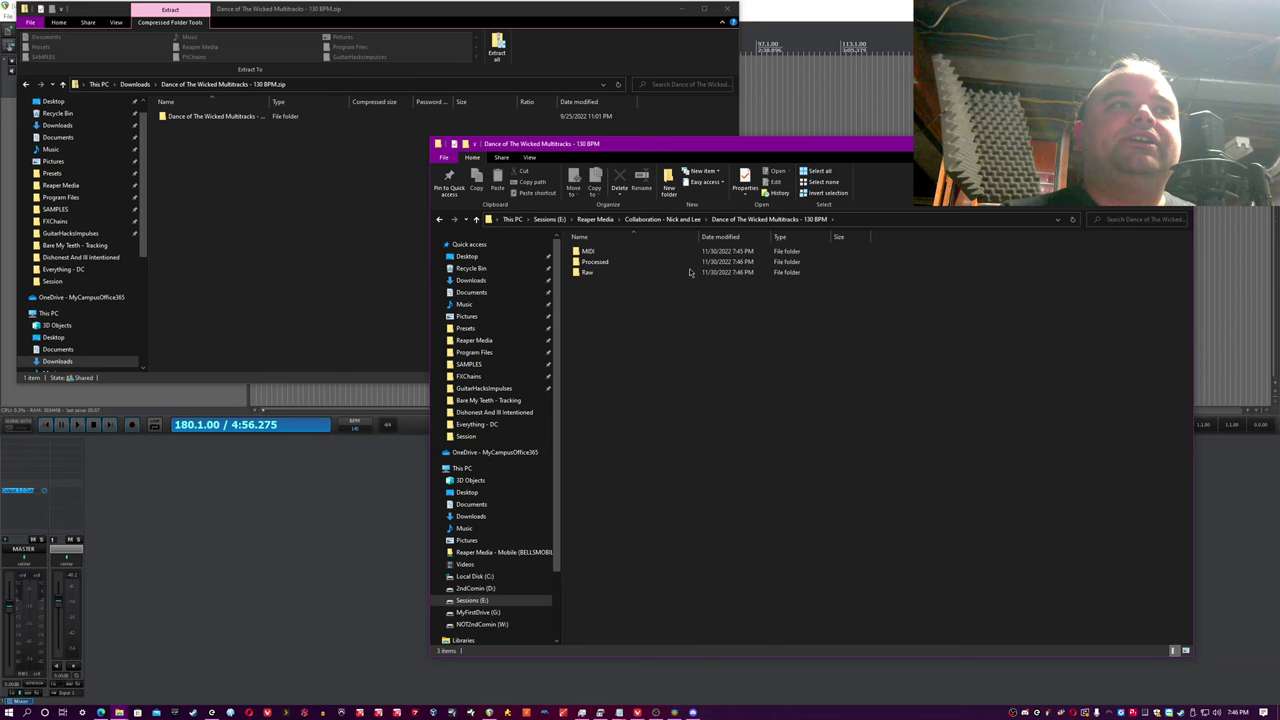
{"action": "left_click", "coordinate": [588, 252]}
{"action": "double_click", "coordinate": [588, 252]}
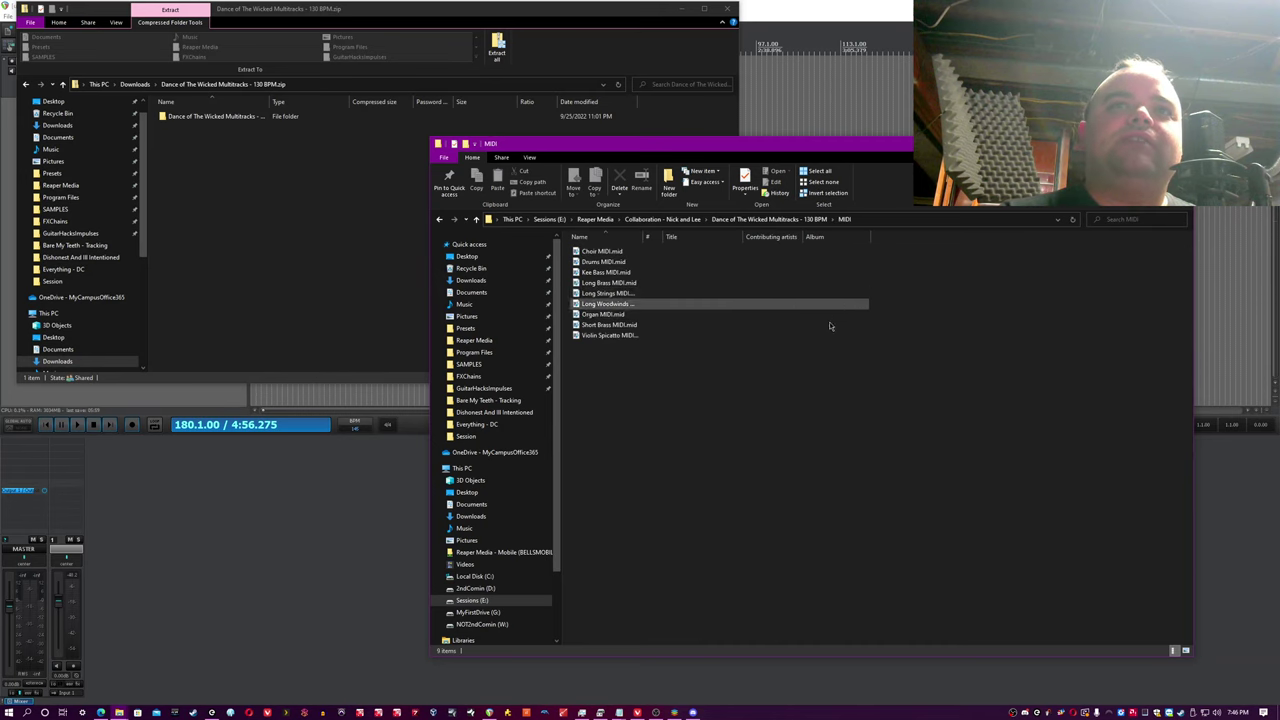
Step: Inspect the Processed folder, then open Raw and select all its WAV stems
{"action": "key", "text": "BackSpace"}
{"action": "key", "text": "Down"}
{"action": "key", "text": "Return"}
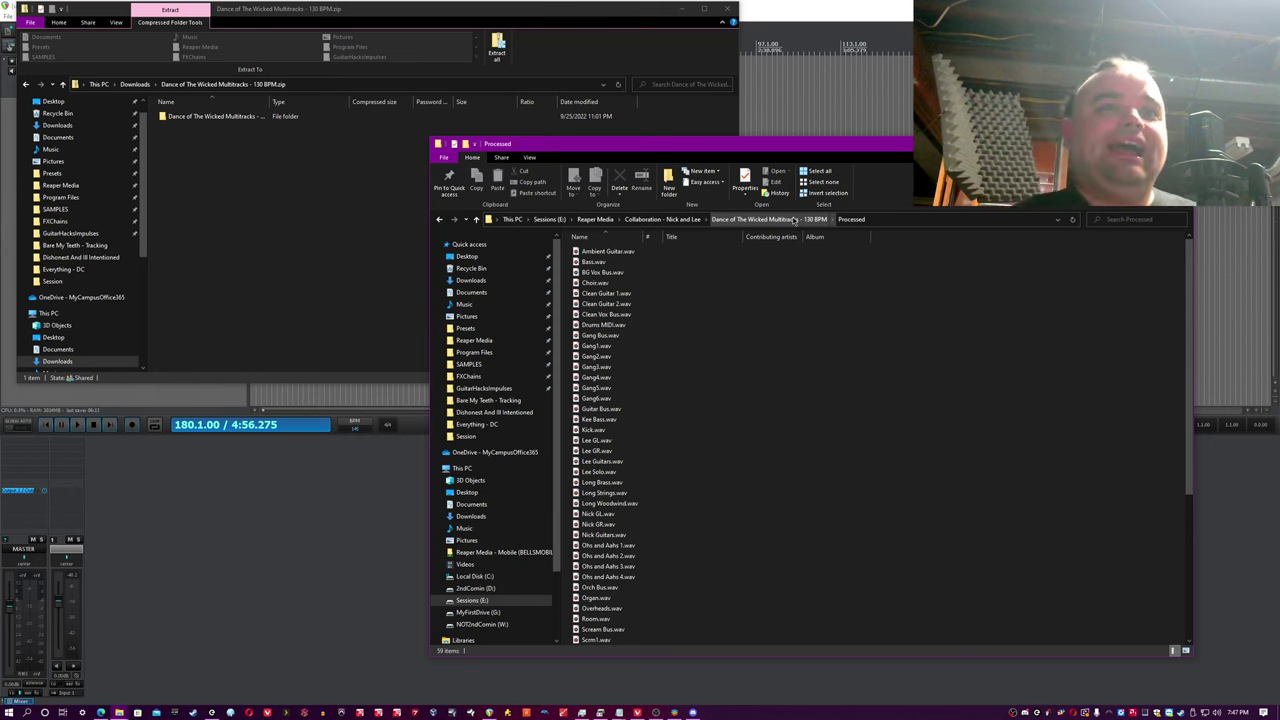
{"action": "left_click", "coordinate": [730, 220]}
{"action": "left_click", "coordinate": [630, 274]}
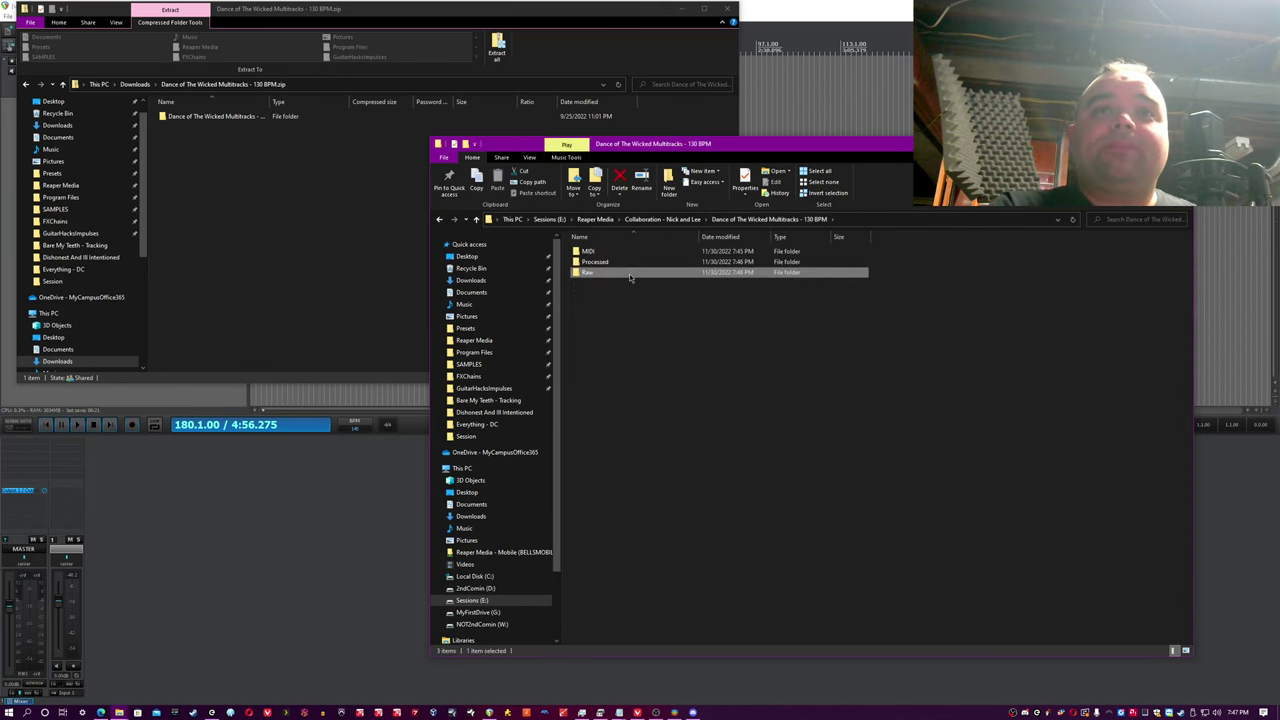
{"action": "double_click", "coordinate": [630, 274]}
{"action": "key", "text": "ctrl+a"}
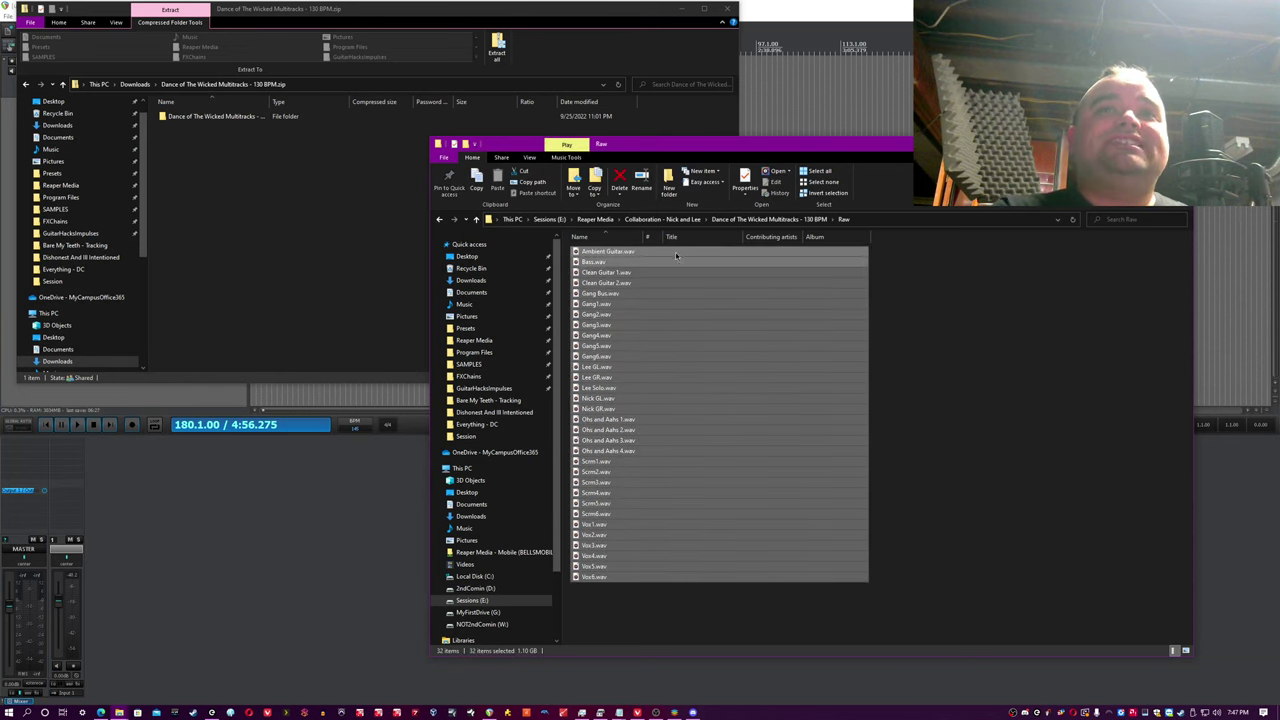
Step: Return to the Processed folder and scroll through its stem listing
{"action": "left_click", "coordinate": [799, 220]}
{"action": "double_click", "coordinate": [630, 263]}
{"action": "scroll", "coordinate": [771, 579], "scroll_direction": "down", "scroll_amount": 5}
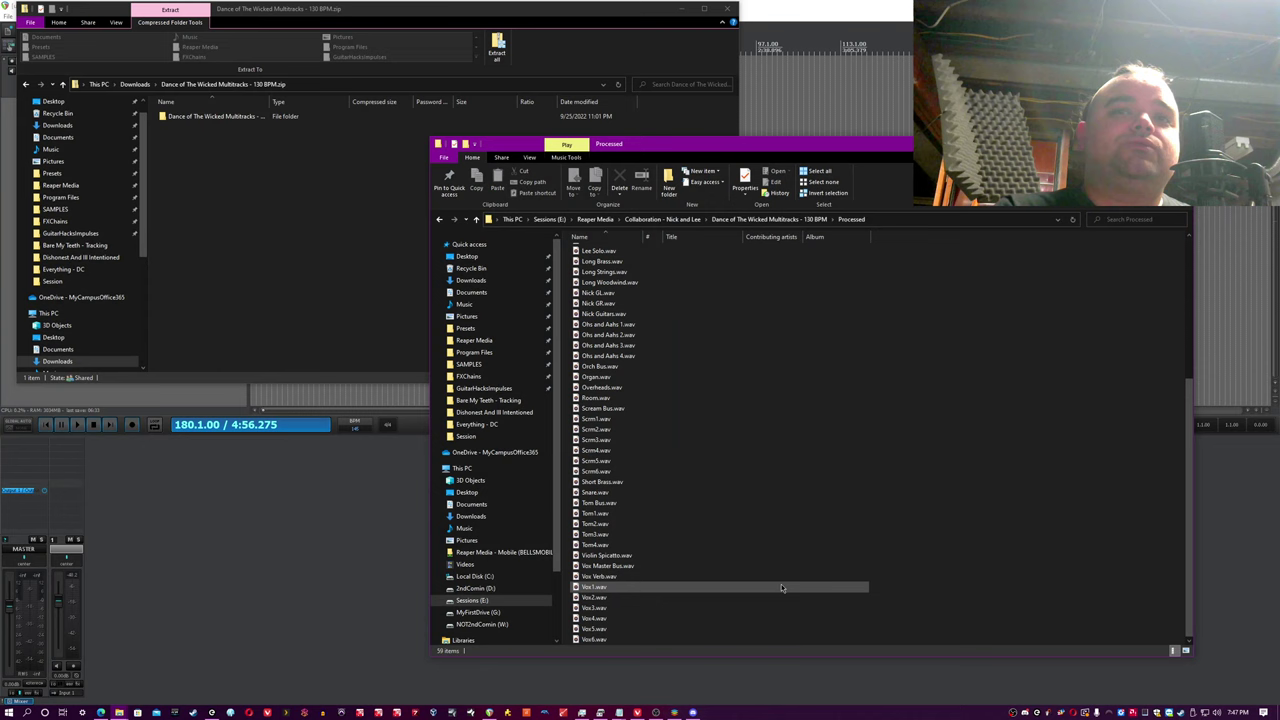
{"action": "scroll", "coordinate": [771, 579], "scroll_direction": "up", "scroll_amount": 3}
{"action": "scroll", "coordinate": [754, 566], "scroll_direction": "up", "scroll_amount": 4}
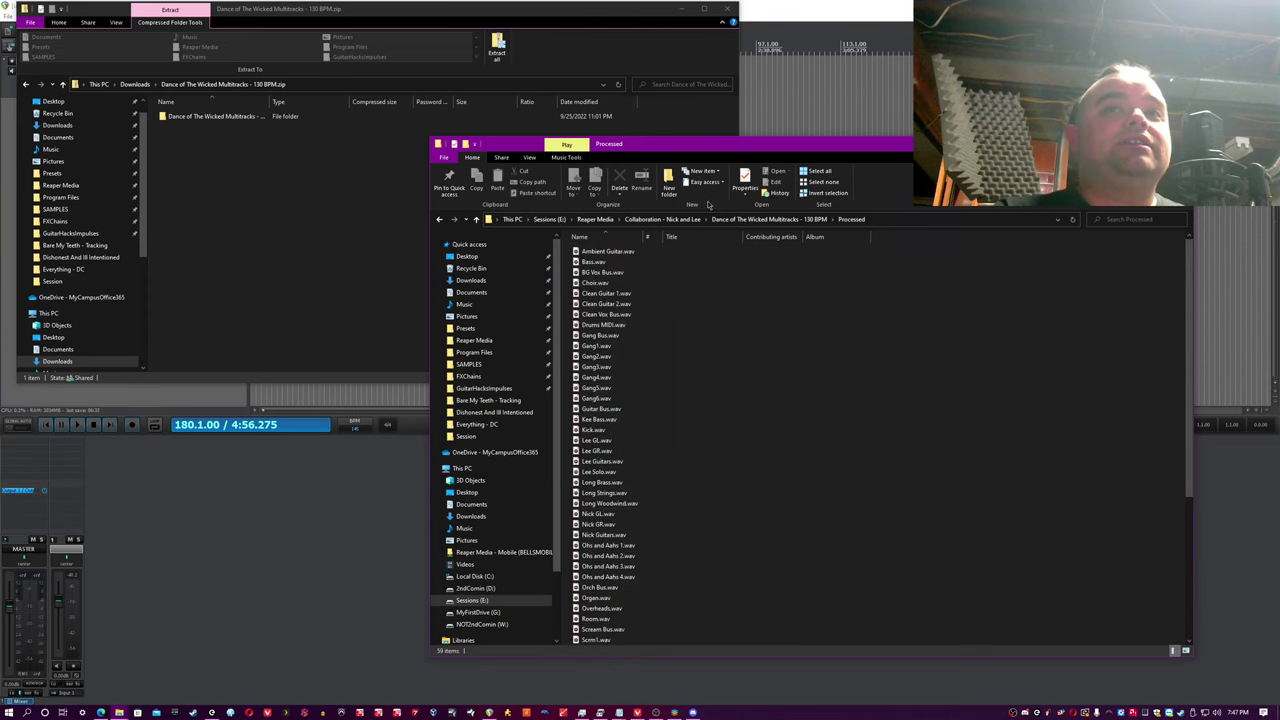
Step: Go back up, open the MIDI folder and select its first MIDI file
{"action": "left_click", "coordinate": [749, 224]}
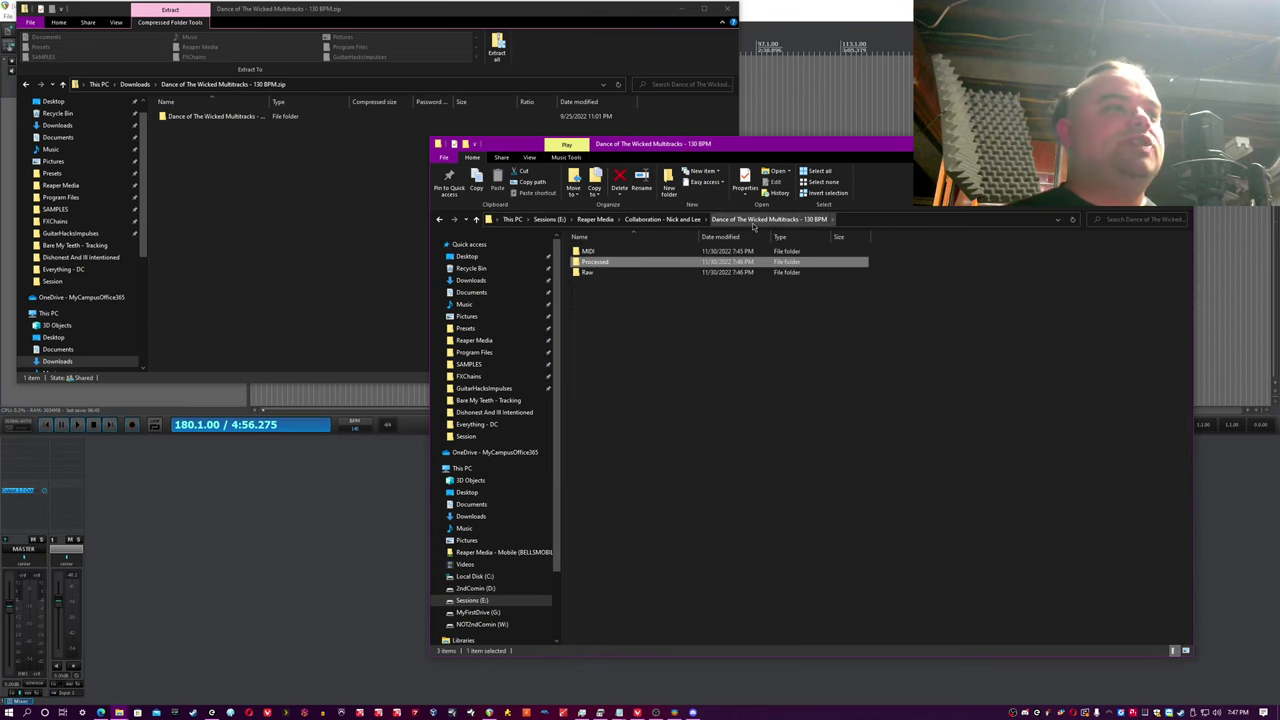
{"action": "left_click", "coordinate": [630, 405]}
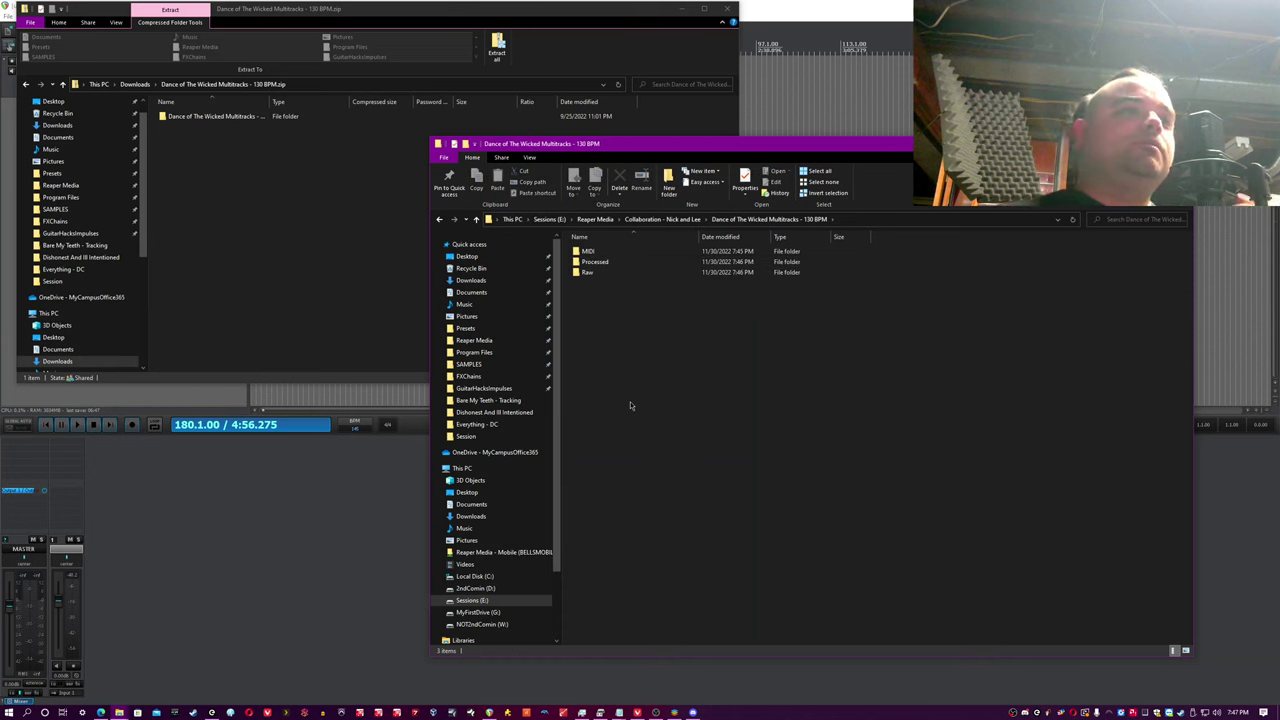
{"action": "left_click", "coordinate": [589, 252]}
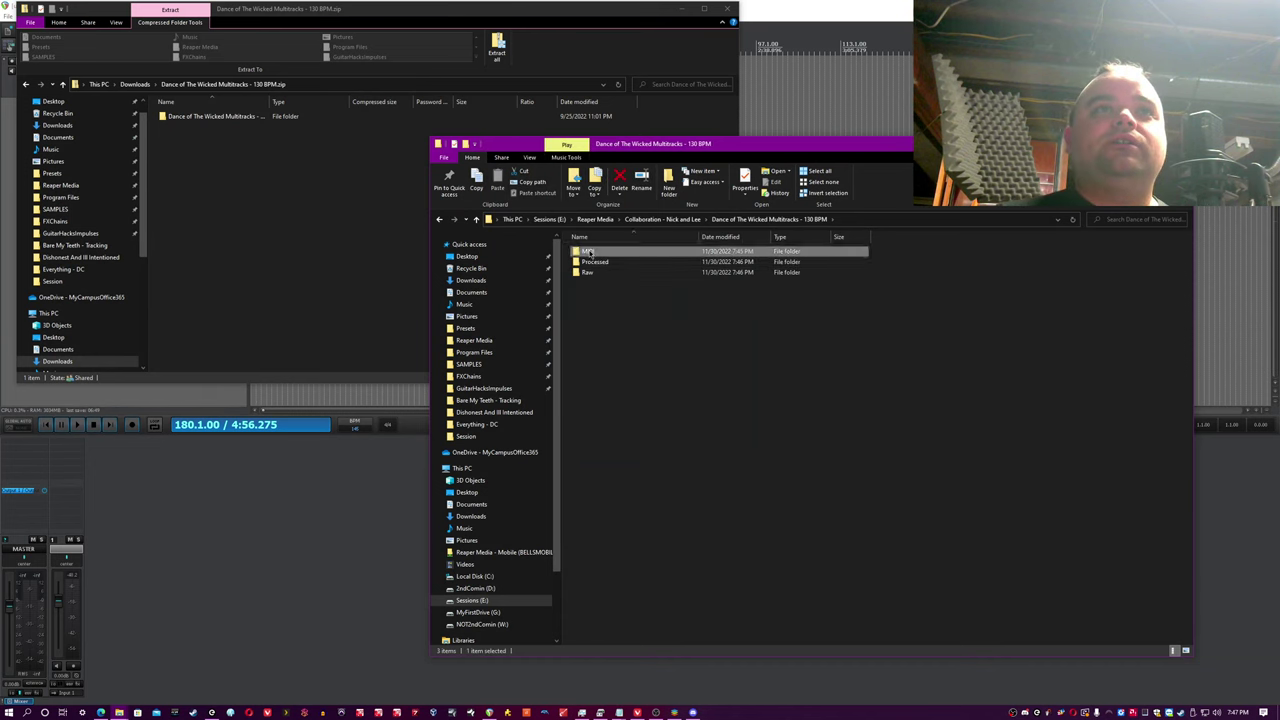
{"action": "double_click", "coordinate": [589, 252]}
{"action": "left_click", "coordinate": [681, 8]}
Step: Drag all MIDI files into REAPER, importing their tempo map
{"action": "key", "text": "ctrl+a"}
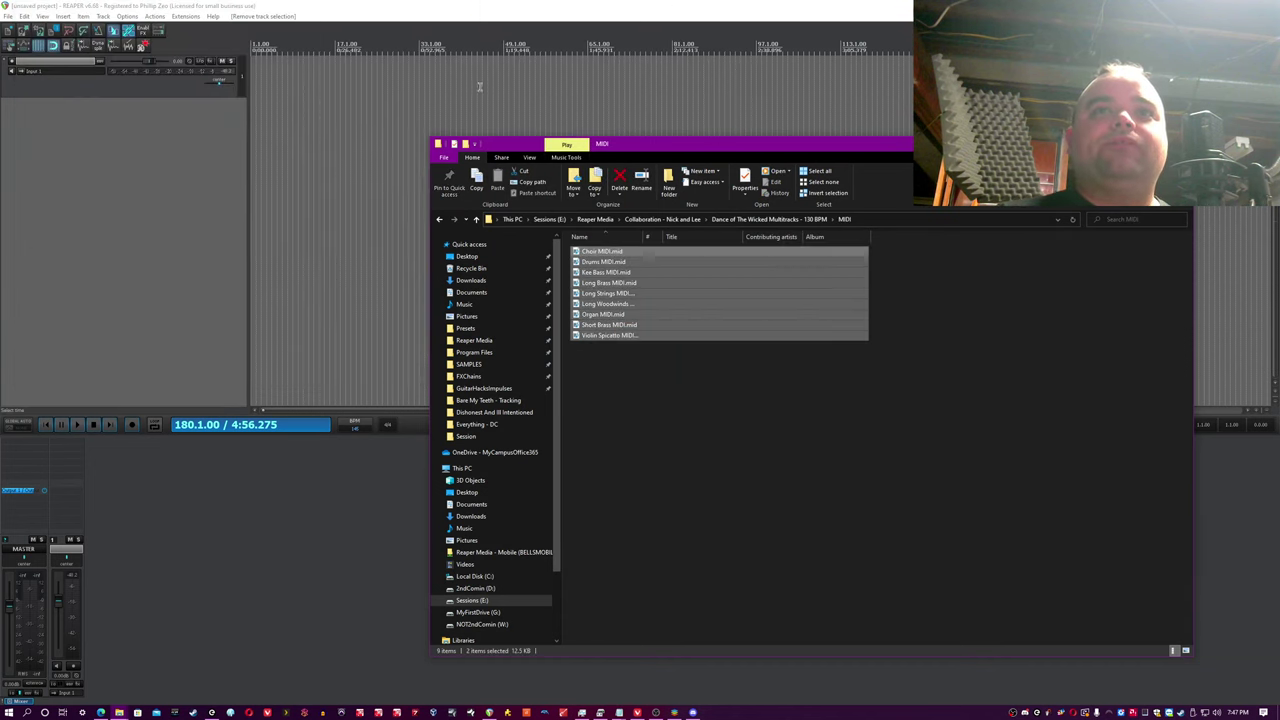
{"action": "left_click_drag", "start_coordinate": [605, 262], "coordinate": [45, 200]}
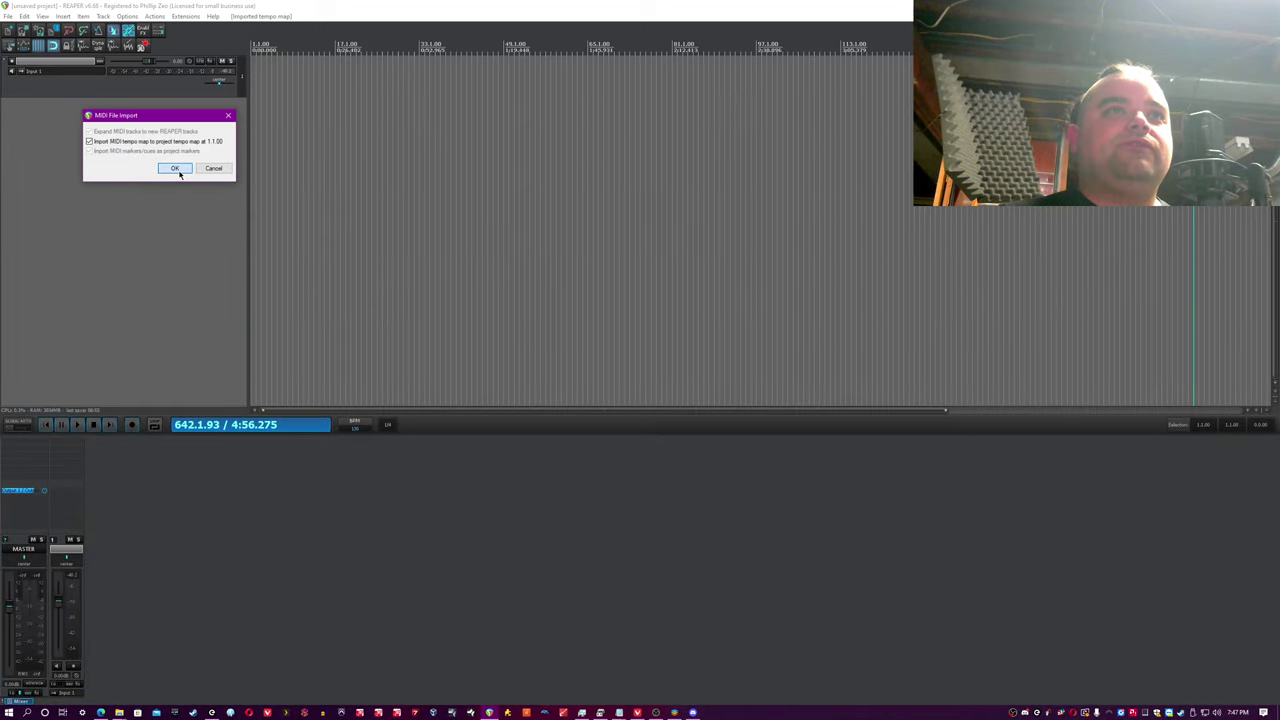
{"action": "left_click", "coordinate": [175, 168]}
{"action": "key", "text": "Return"}
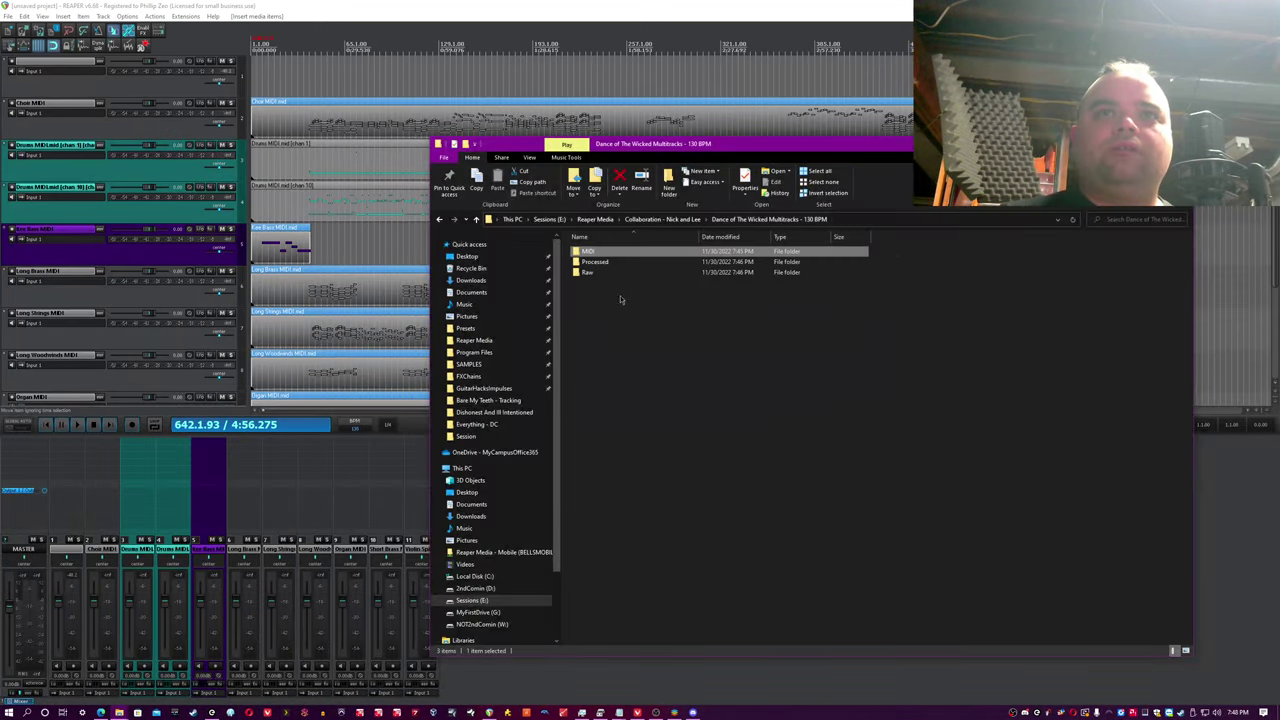
Step: Open the Raw stems folder, review the Vox tracks, and place the playhead at bar 44
{"action": "double_click", "coordinate": [625, 272]}
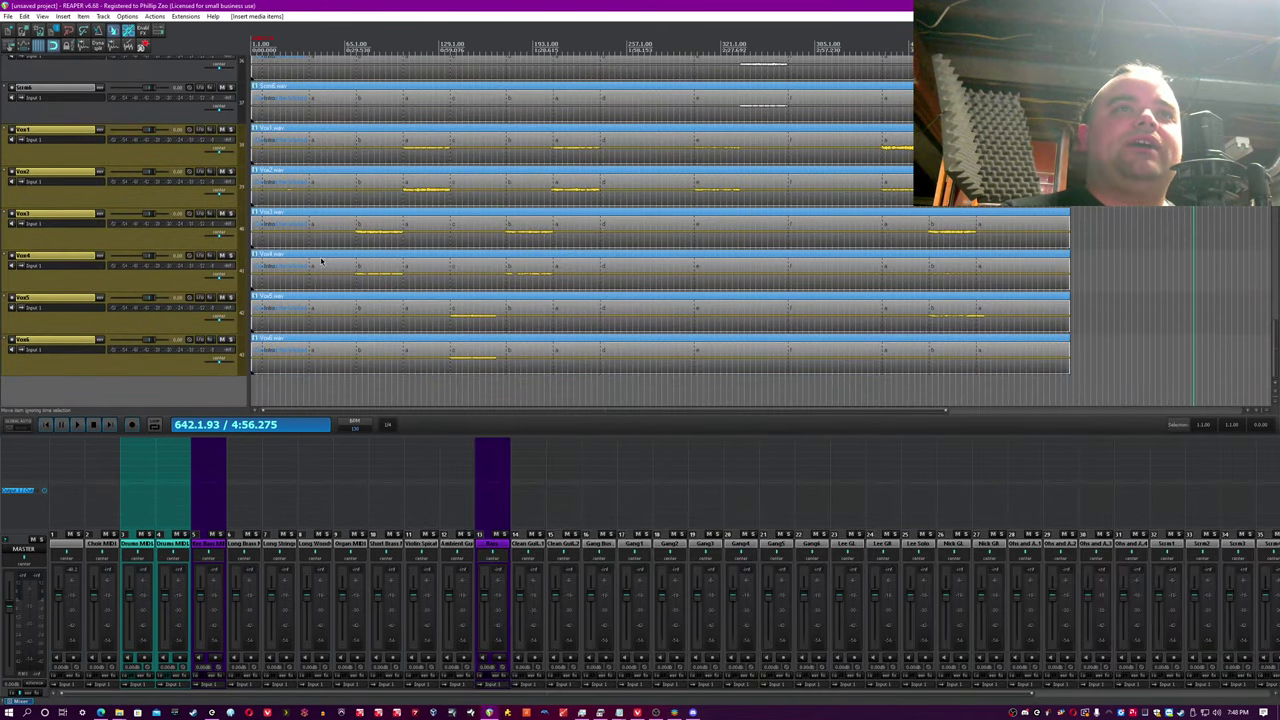
{"action": "left_click", "coordinate": [305, 237]}
{"action": "scroll", "coordinate": [305, 237], "scroll_direction": "up", "scroll_amount": 3}
{"action": "scroll", "coordinate": [305, 237], "scroll_direction": "up", "scroll_amount": 2}
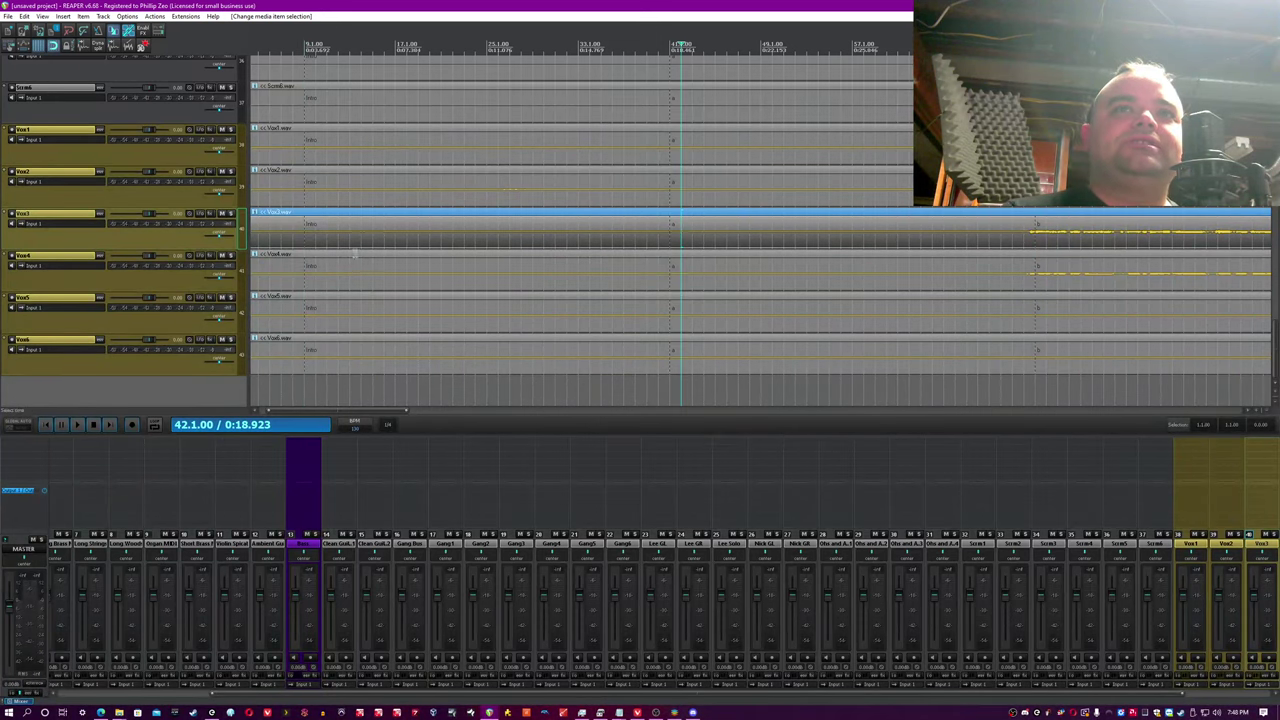
{"action": "left_click", "coordinate": [700, 233]}
{"action": "scroll", "coordinate": [700, 233], "scroll_direction": "down", "scroll_amount": 2}
{"action": "scroll", "coordinate": [851, 249], "scroll_direction": "down", "scroll_amount": 2}
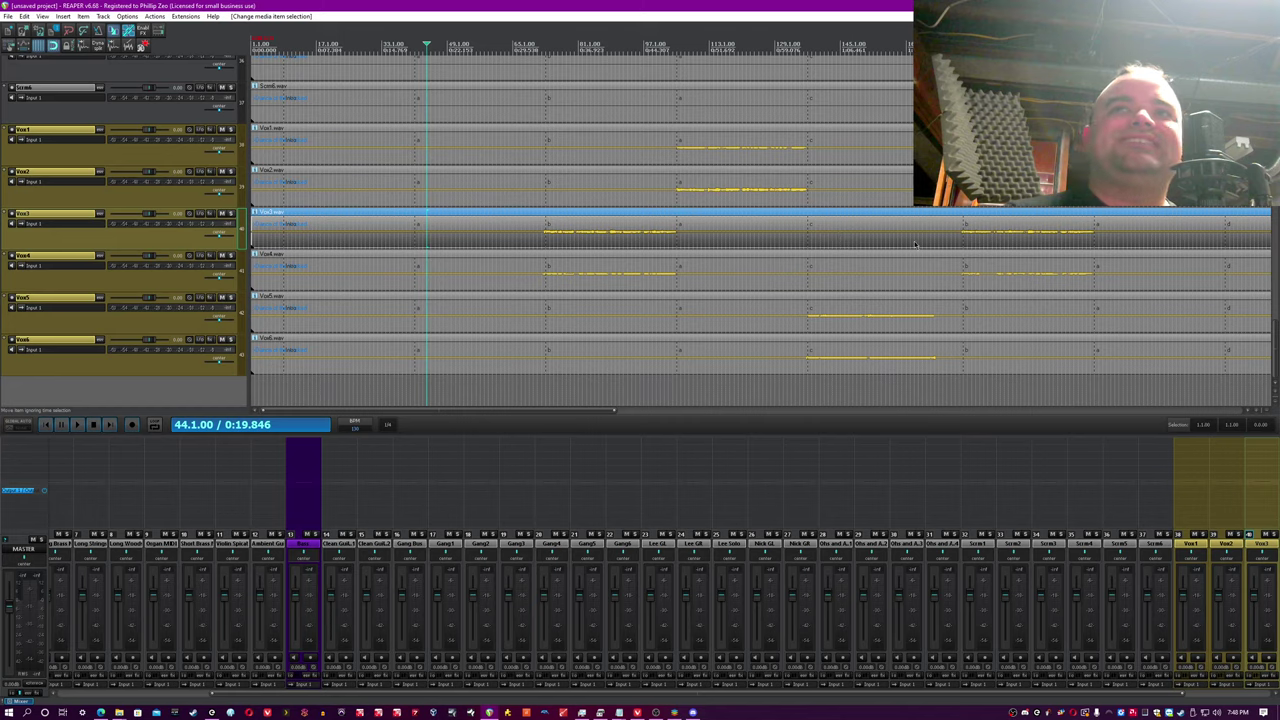
{"action": "scroll", "coordinate": [916, 243], "scroll_direction": "down", "scroll_amount": 2}
{"action": "scroll", "coordinate": [920, 244], "scroll_direction": "up", "scroll_amount": 1}
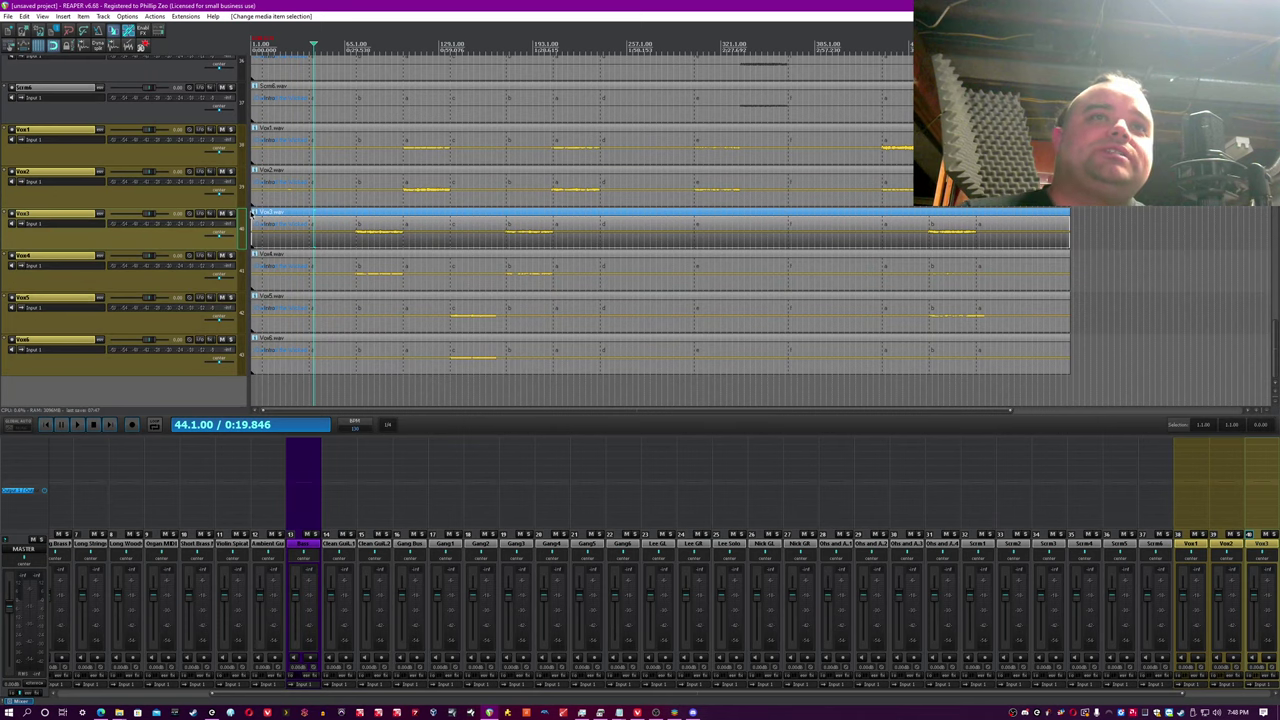
{"action": "double_click", "coordinate": [497, 232]}
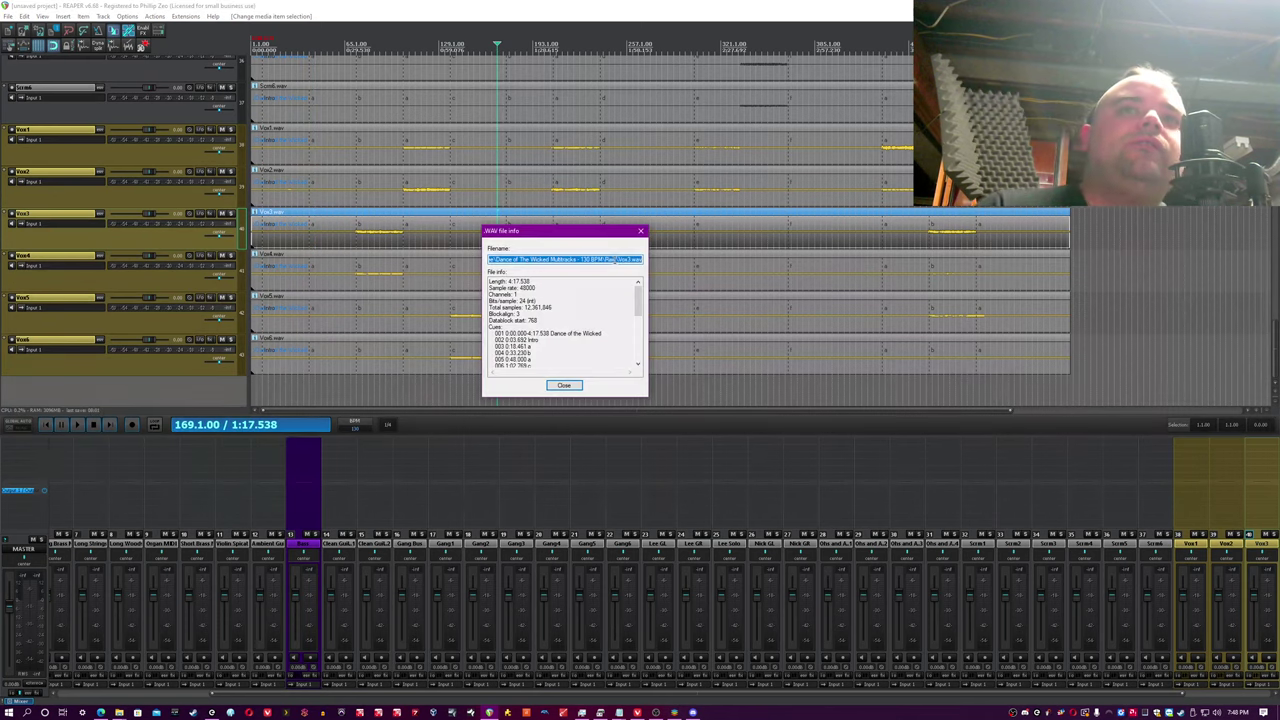
{"action": "left_click", "coordinate": [640, 232]}
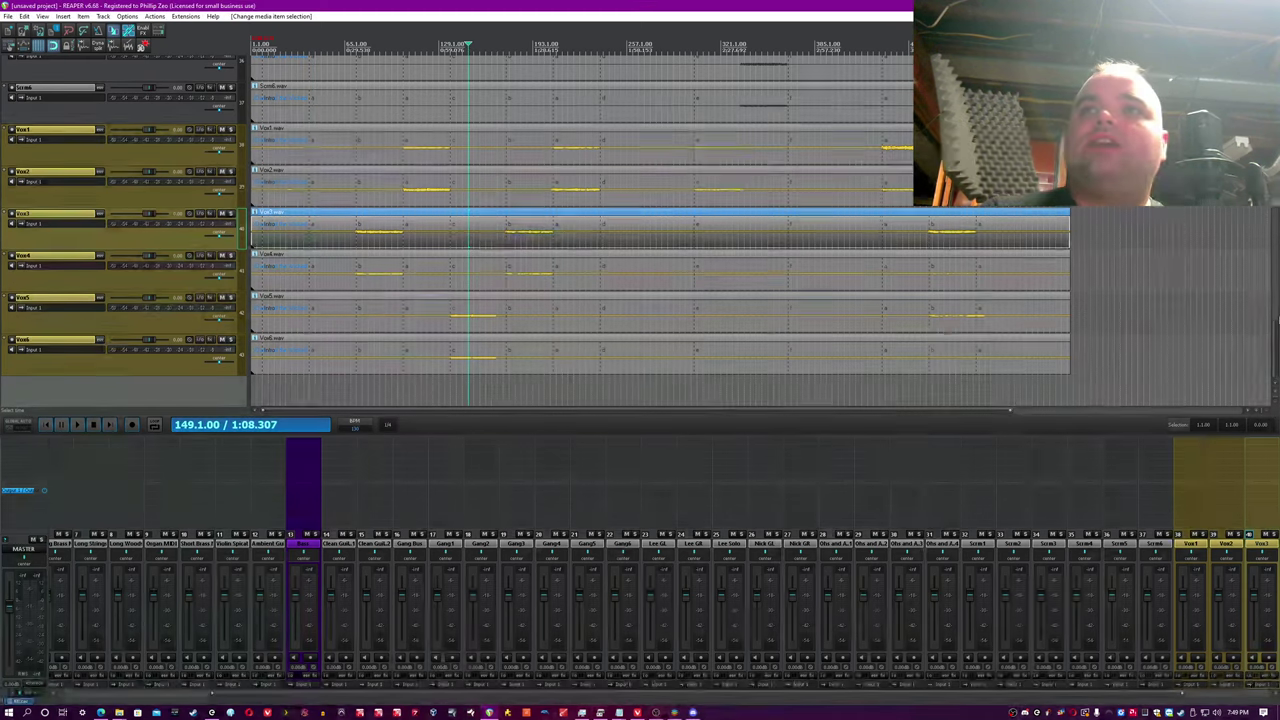
{"action": "left_click_drag", "start_coordinate": [1275, 345], "coordinate": [1275, 224]}
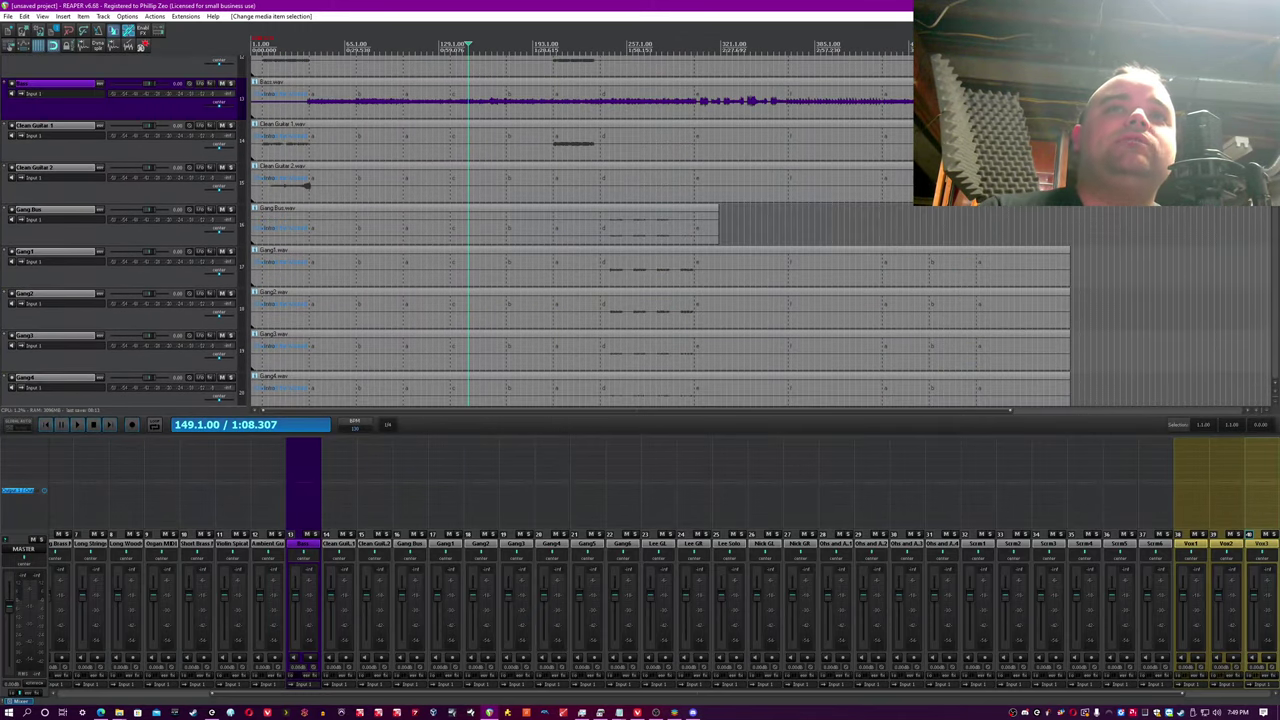
{"action": "scroll", "coordinate": [749, 198], "scroll_direction": "down", "scroll_amount": 1}
{"action": "left_click", "coordinate": [749, 198]}
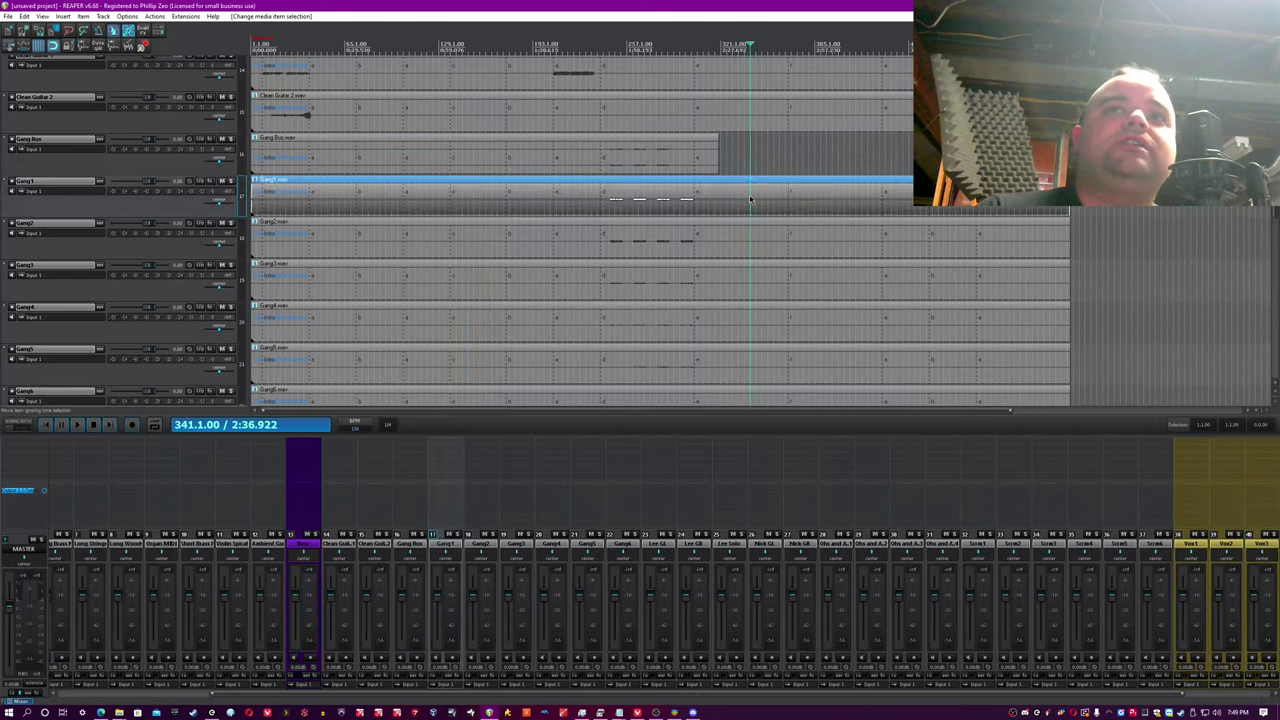
{"action": "scroll", "coordinate": [749, 198], "scroll_direction": "up", "scroll_amount": 10}
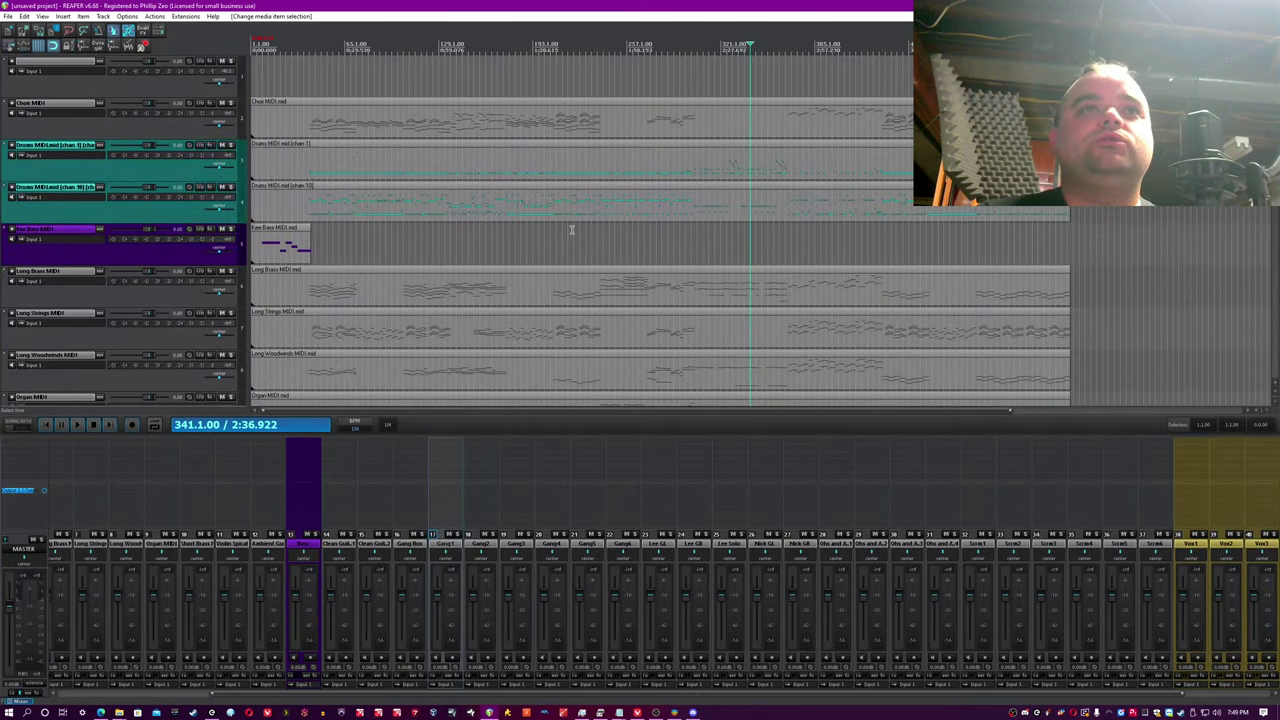
{"action": "left_click", "coordinate": [392, 215]}
{"action": "scroll", "coordinate": [420, 225], "scroll_direction": "up", "scroll_amount": 4}
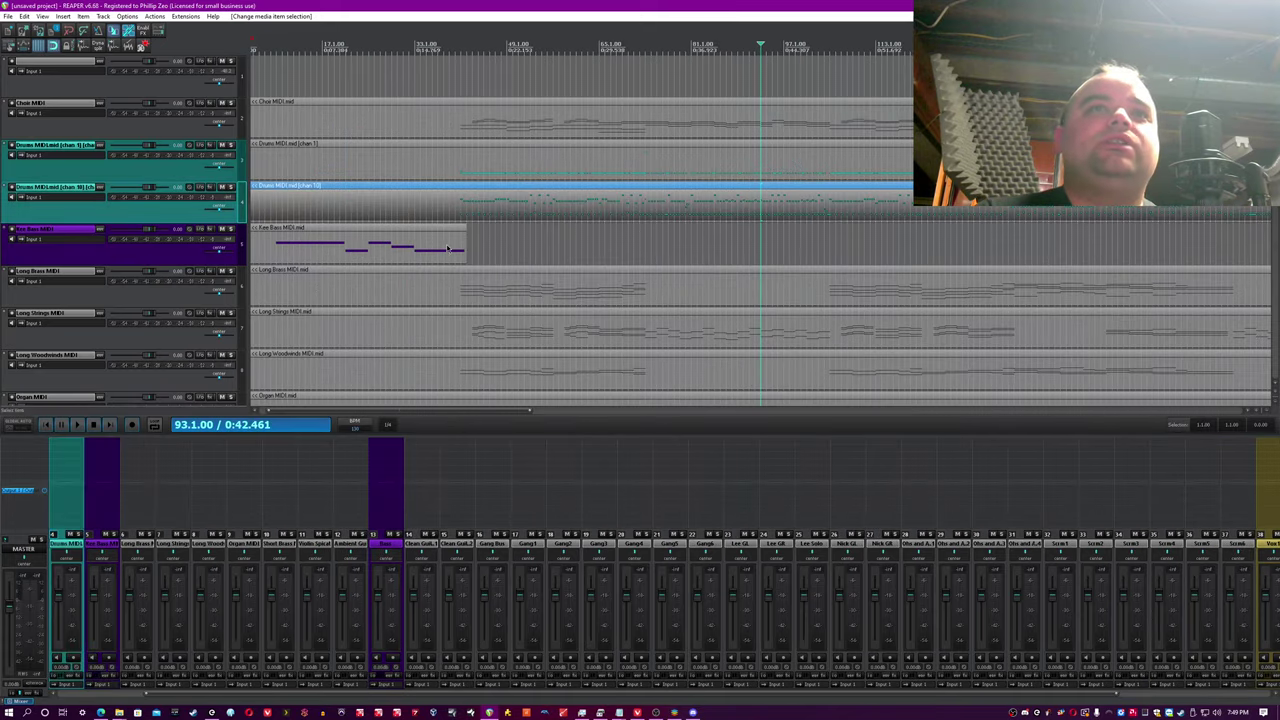
{"action": "scroll", "coordinate": [506, 221], "scroll_direction": "down", "scroll_amount": 4}
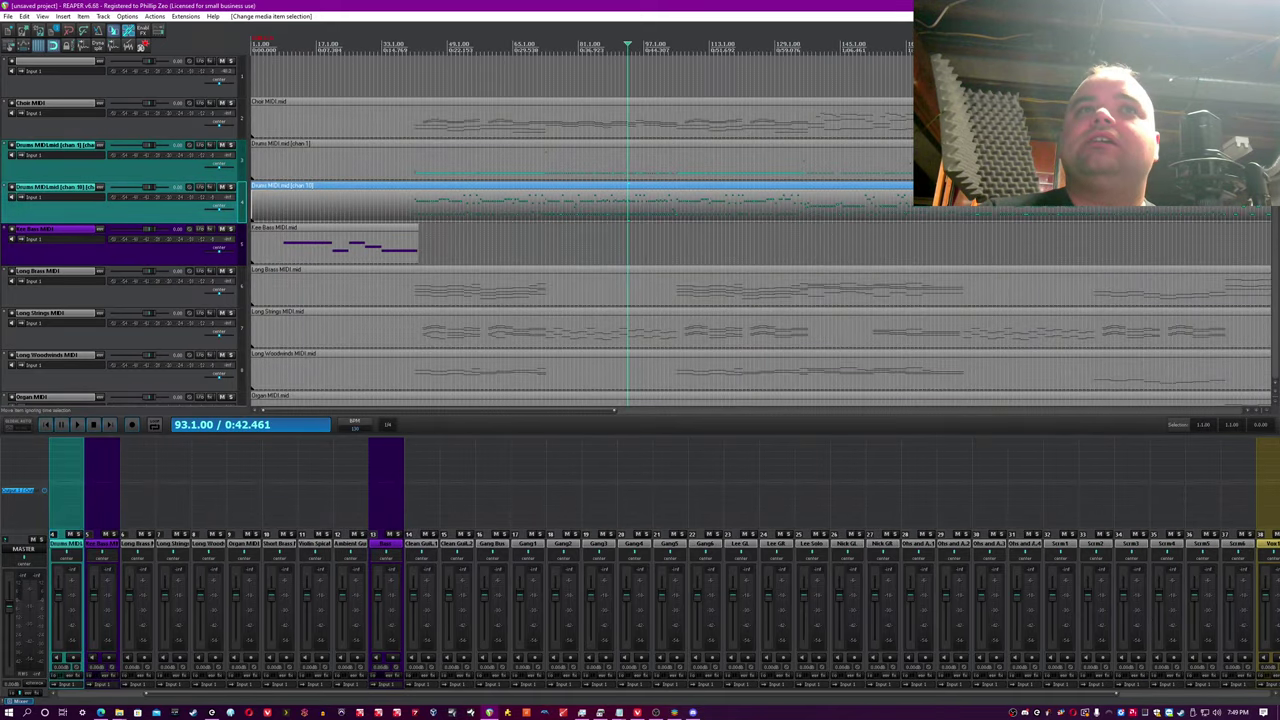
{"action": "scroll", "coordinate": [640, 230], "scroll_direction": "down", "scroll_amount": 1}
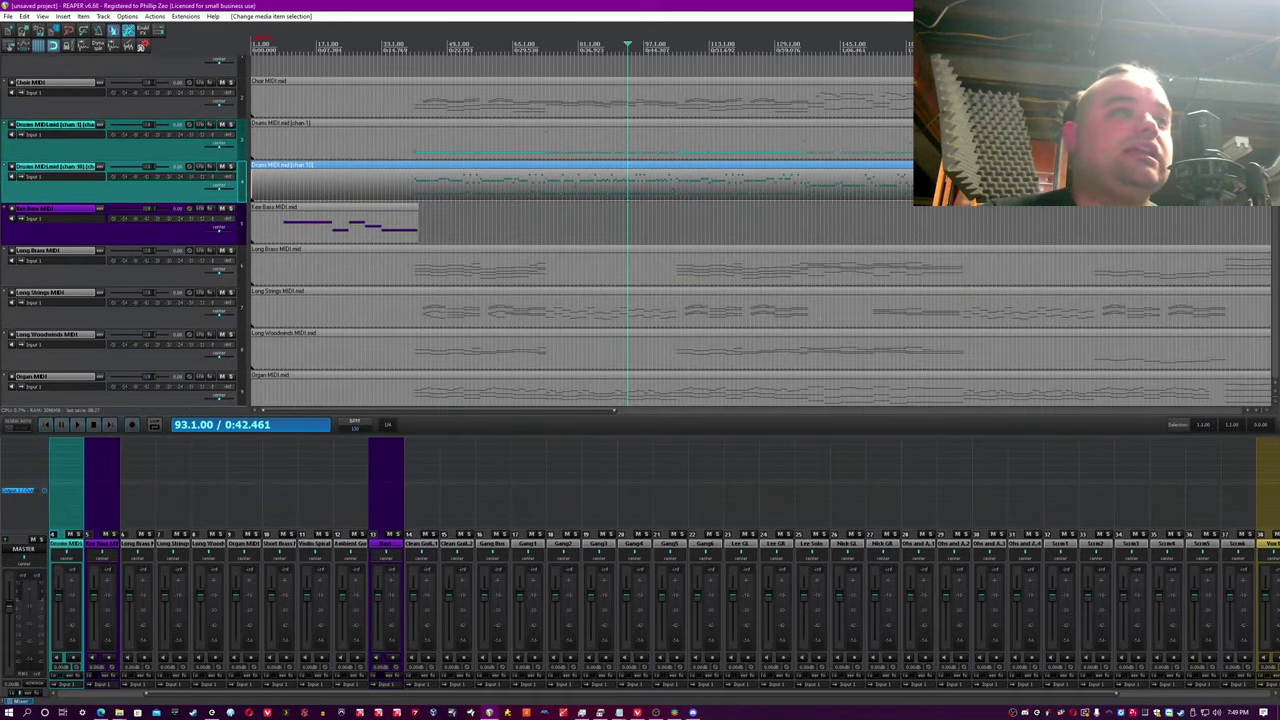
{"action": "scroll", "coordinate": [640, 230], "scroll_direction": "up", "scroll_amount": 1}
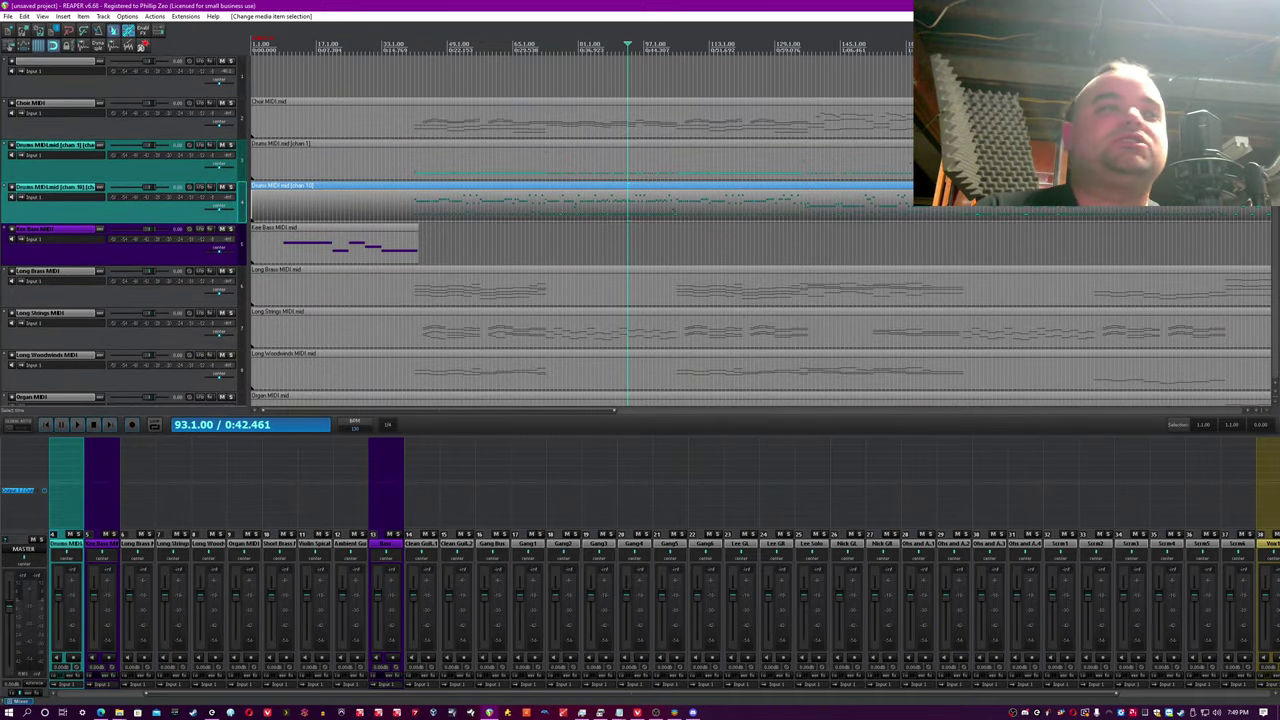
{"action": "left_click_drag", "start_coordinate": [1274, 150], "coordinate": [1273, 225]}
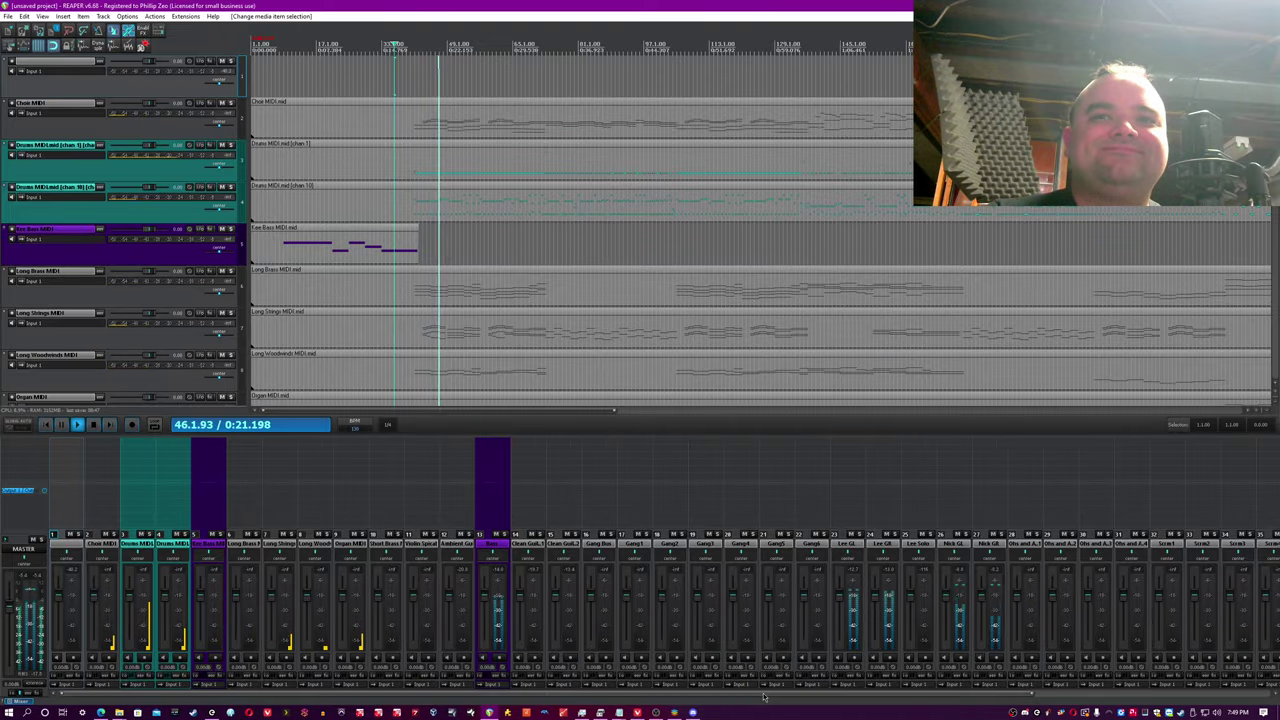
Step: Scroll to the Vox tracks, jump playback to about bar 88, then select a guitar track
{"action": "scroll", "coordinate": [664, 600], "scroll_direction": "right", "scroll_amount": 3}
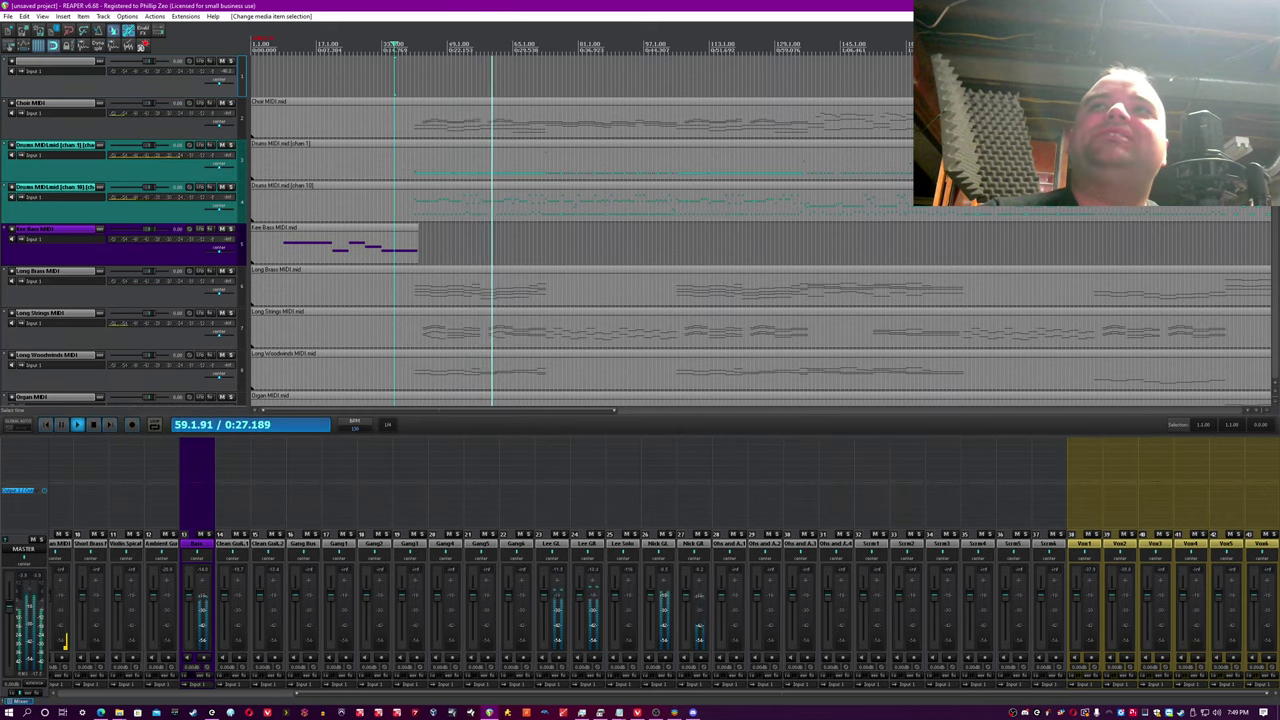
{"action": "scroll", "coordinate": [590, 390], "scroll_direction": "down", "scroll_amount": 10}
{"action": "scroll", "coordinate": [590, 390], "scroll_direction": "down", "scroll_amount": 3}
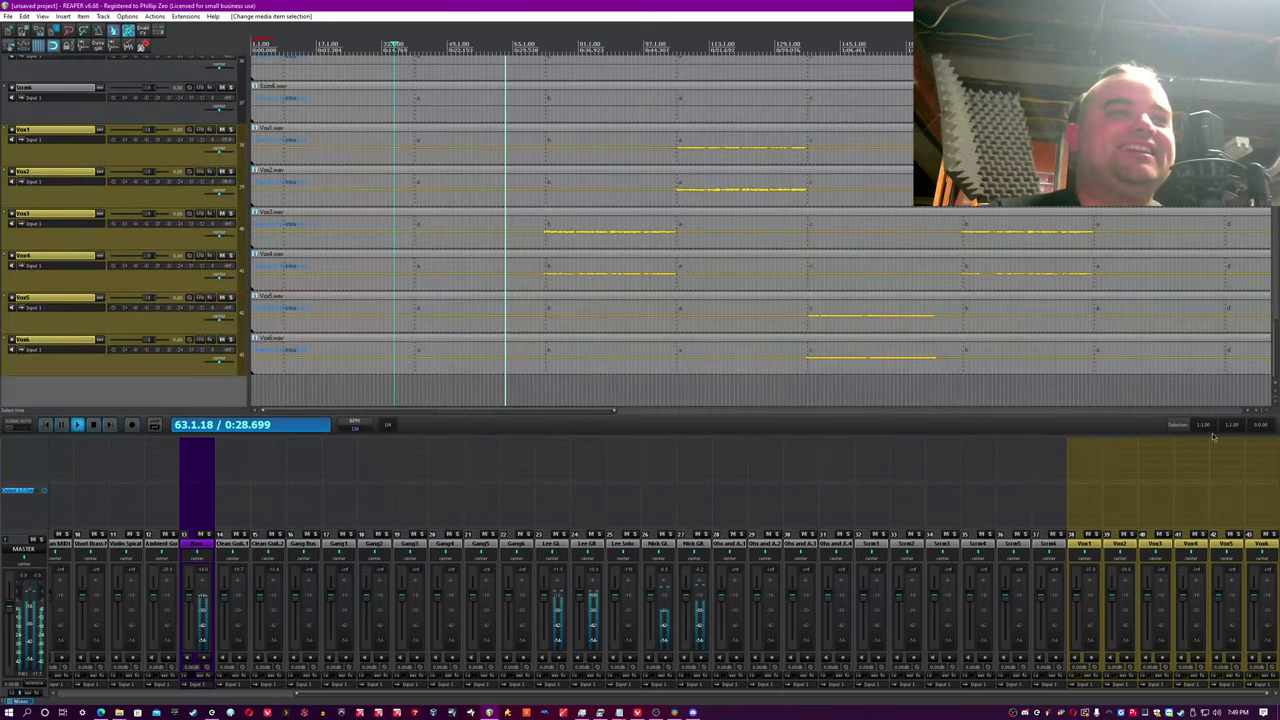
{"action": "left_click", "coordinate": [595, 391]}
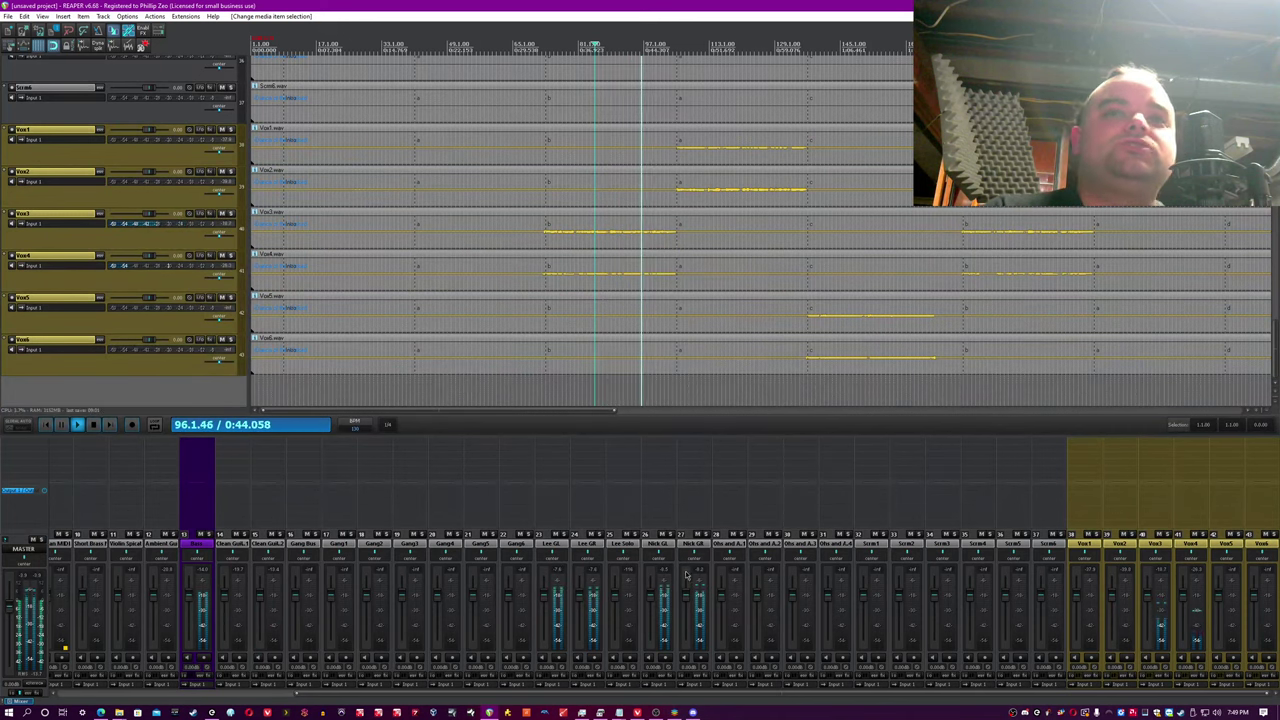
{"action": "left_click", "coordinate": [655, 572]}
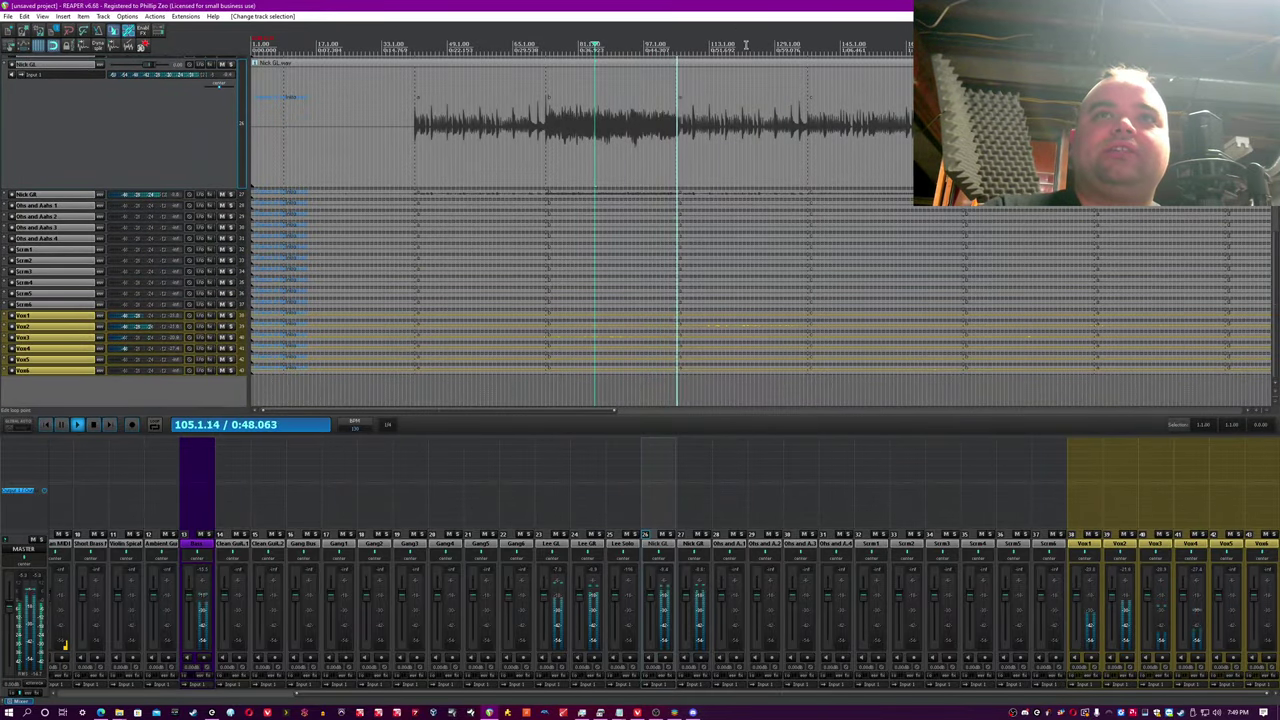
Step: Jump later in the guitar stem, toggle Vox1 solo on and off, stop playback, and switch to ONLYOFFICE
{"action": "scroll", "coordinate": [860, 90], "scroll_direction": "up", "scroll_amount": 5}
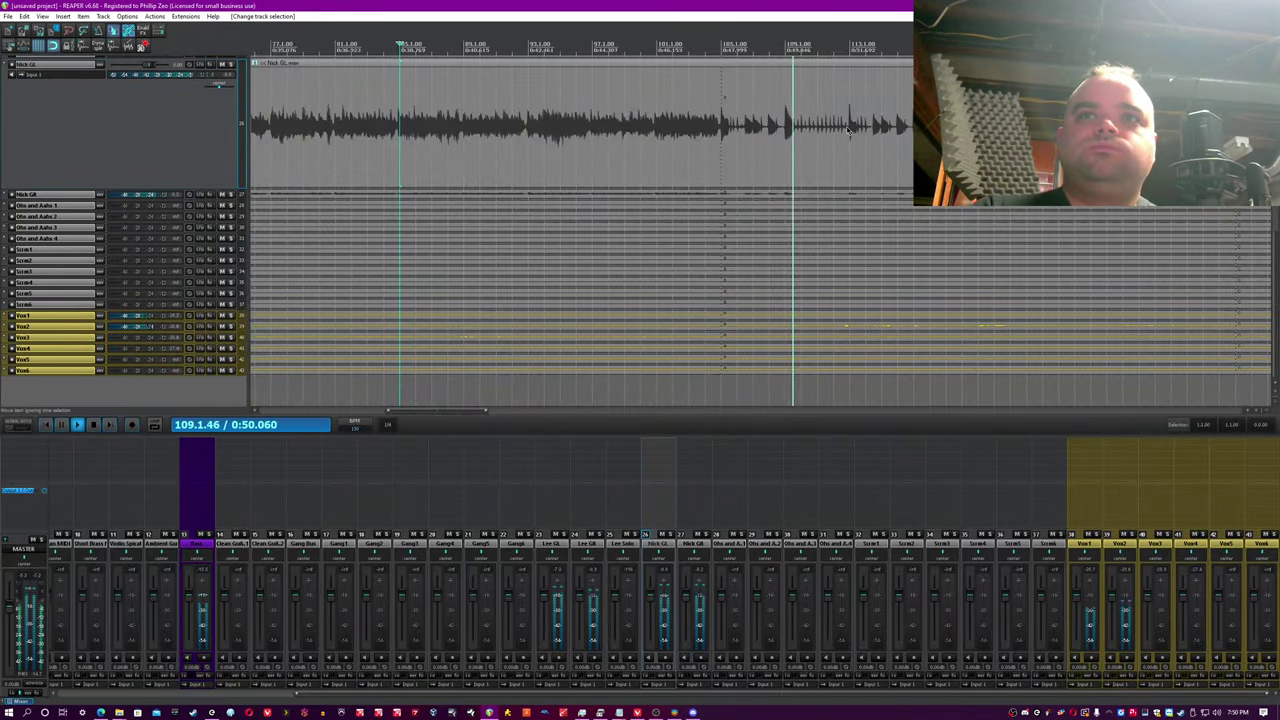
{"action": "left_click", "coordinate": [898, 90]}
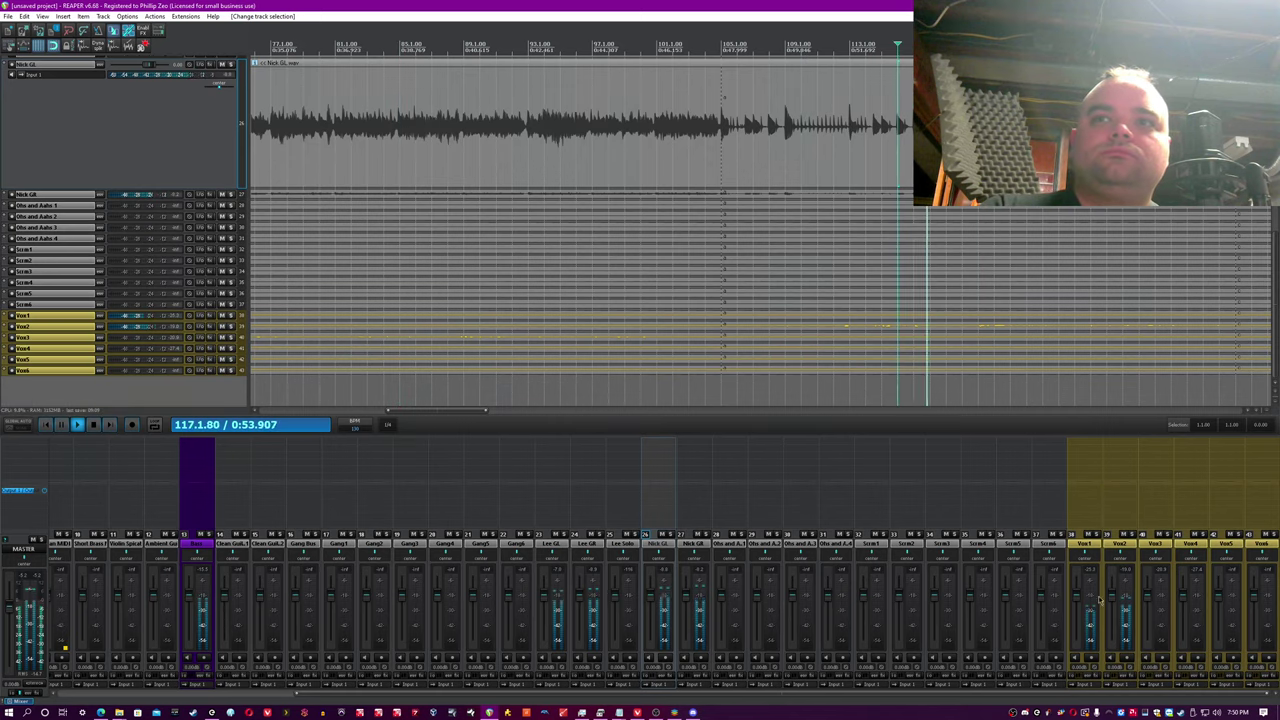
{"action": "left_click", "coordinate": [1097, 535]}
{"action": "left_click", "coordinate": [1097, 535]}
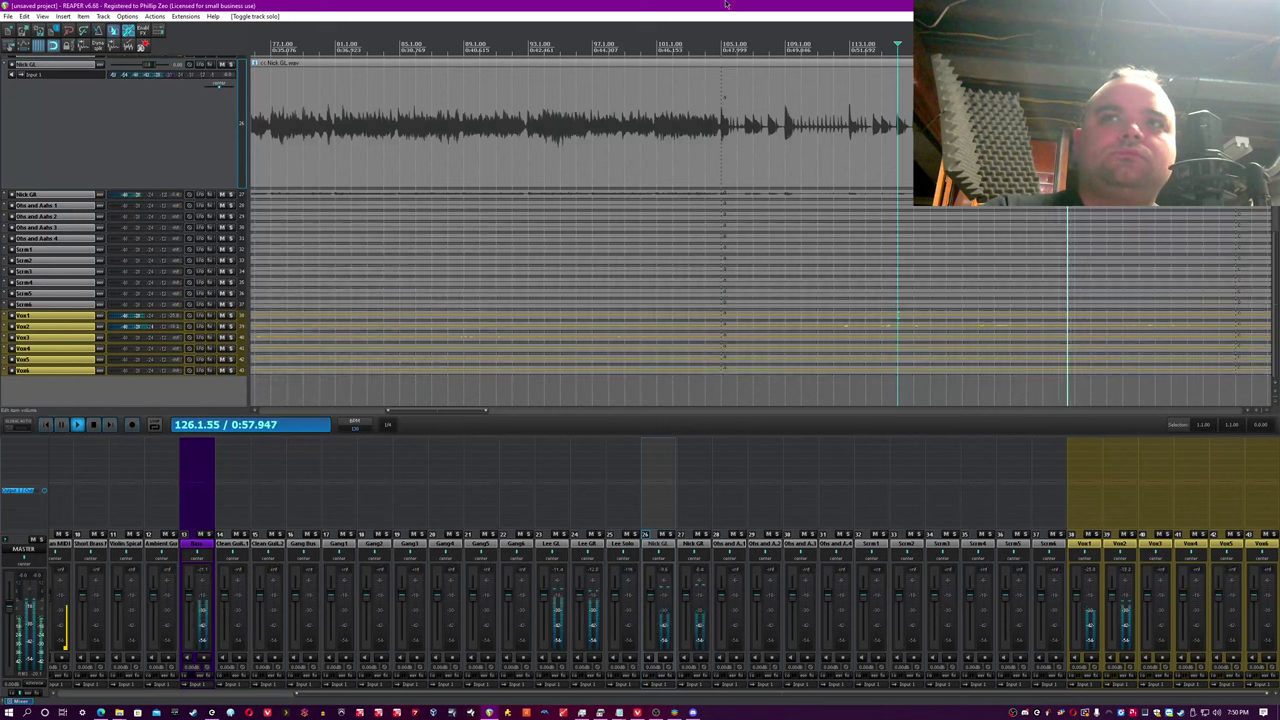
{"action": "scroll", "coordinate": [800, 150], "scroll_direction": "down", "scroll_amount": 5}
{"action": "key", "text": "space"}
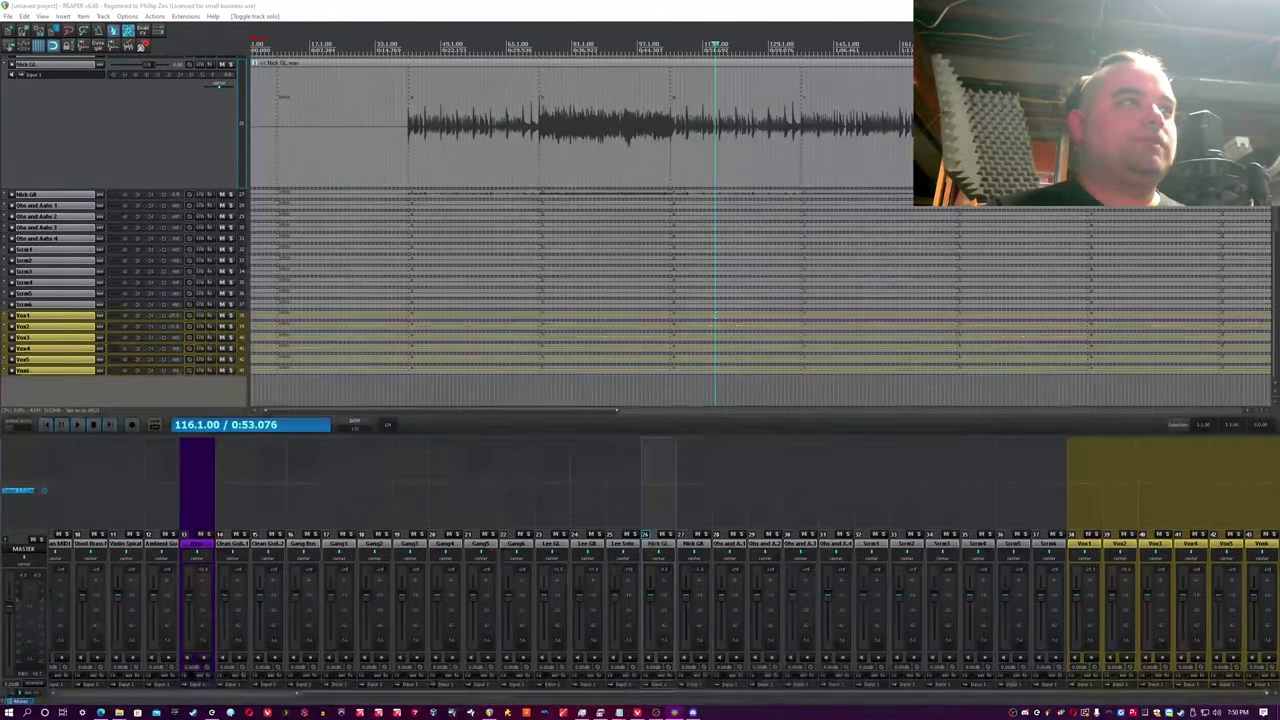
{"action": "key", "text": "alt+Tab"}
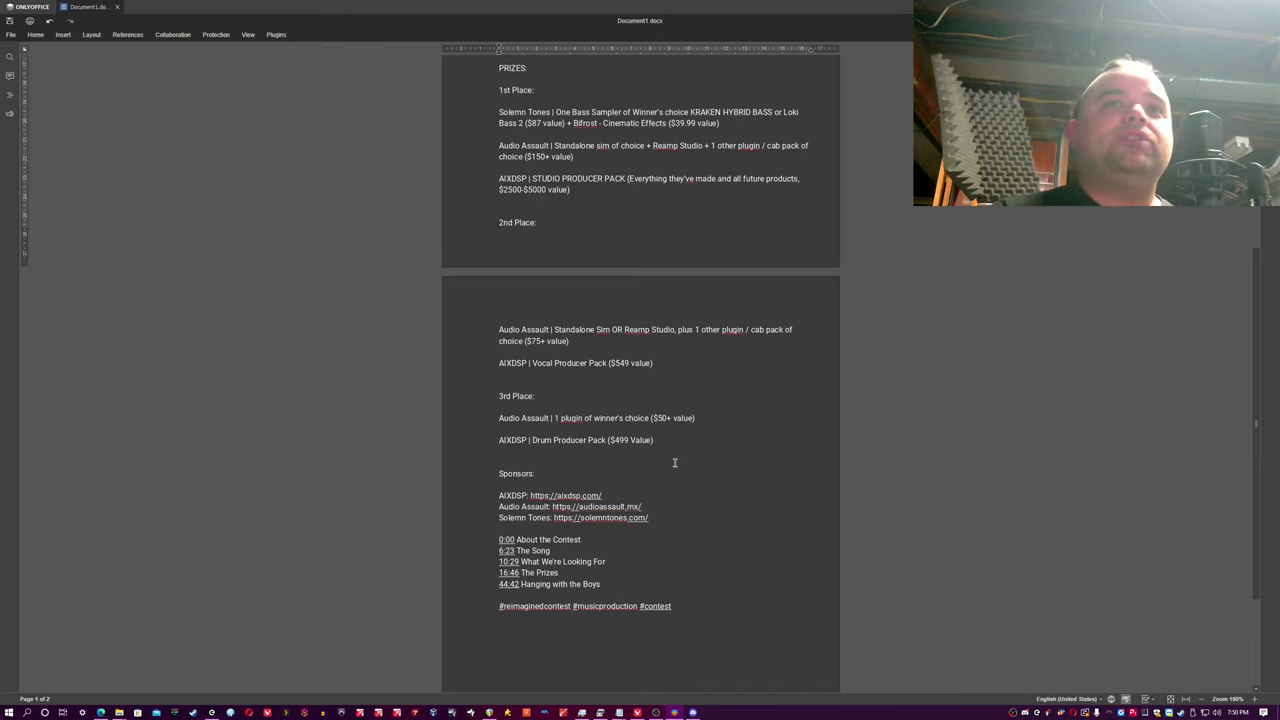
Step: Scroll the contest document from the 3rd Place prizes up to the top, then return to REAPER
{"action": "scroll", "coordinate": [674, 462], "scroll_direction": "up", "scroll_amount": 1}
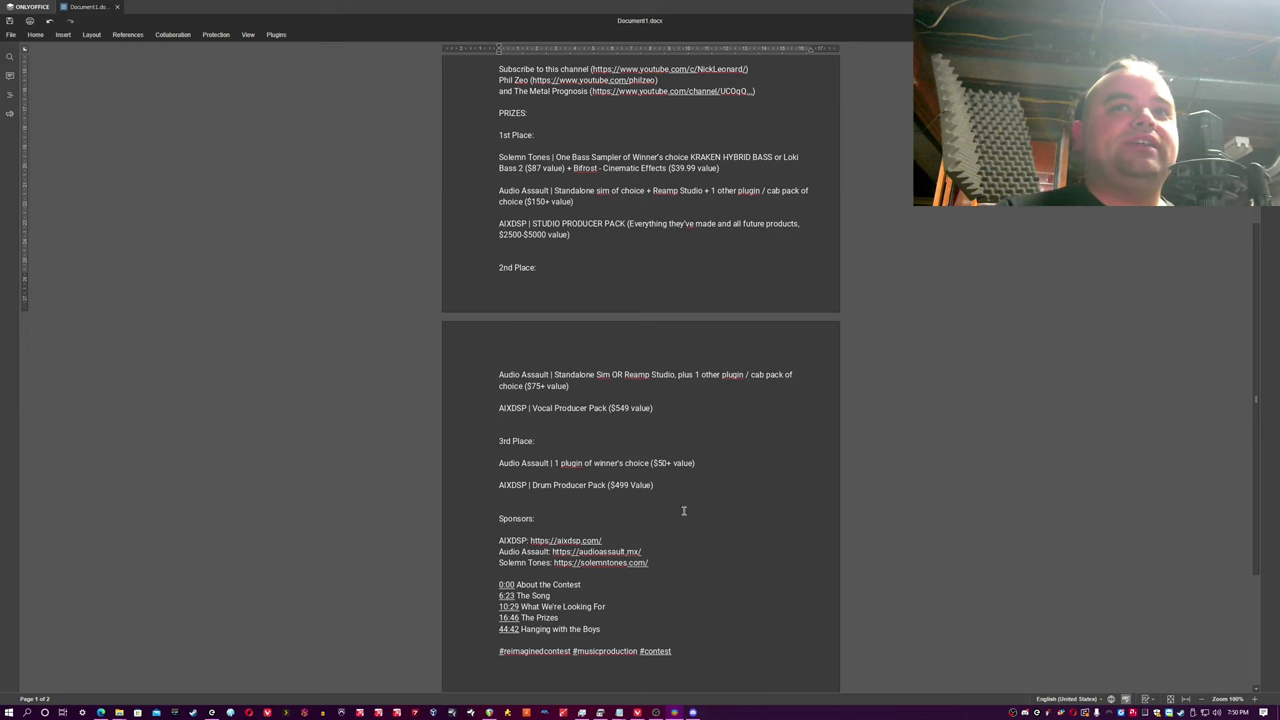
{"action": "right_click", "coordinate": [720, 472]}
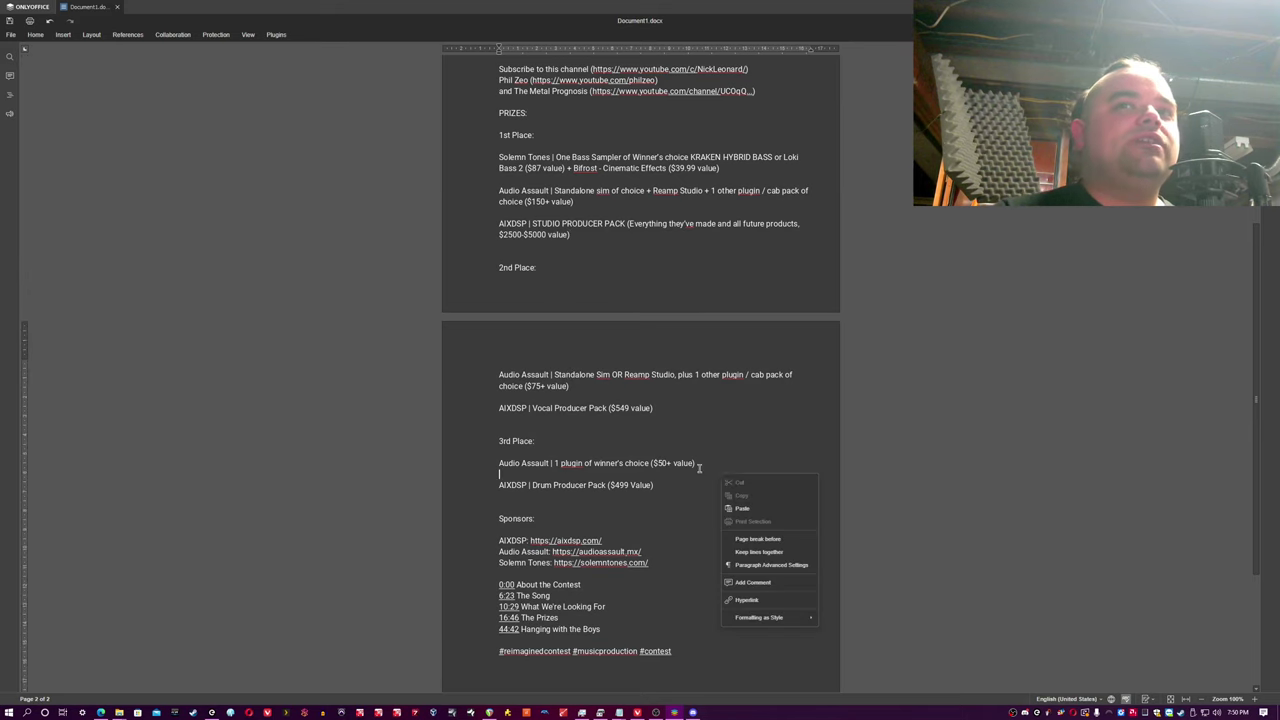
{"action": "left_click", "coordinate": [699, 467]}
{"action": "scroll", "coordinate": [701, 467], "scroll_direction": "up", "scroll_amount": 1}
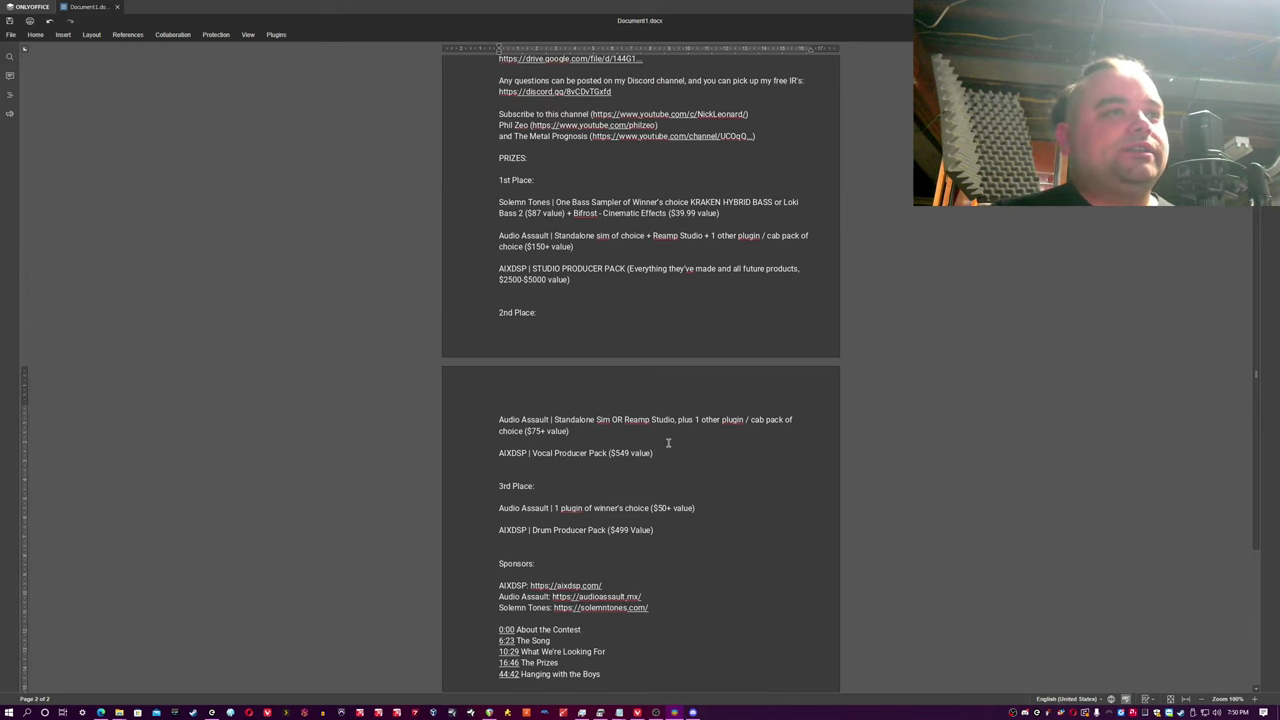
{"action": "scroll", "coordinate": [683, 520], "scroll_direction": "up", "scroll_amount": 1}
{"action": "scroll", "coordinate": [700, 550], "scroll_direction": "up", "scroll_amount": 2}
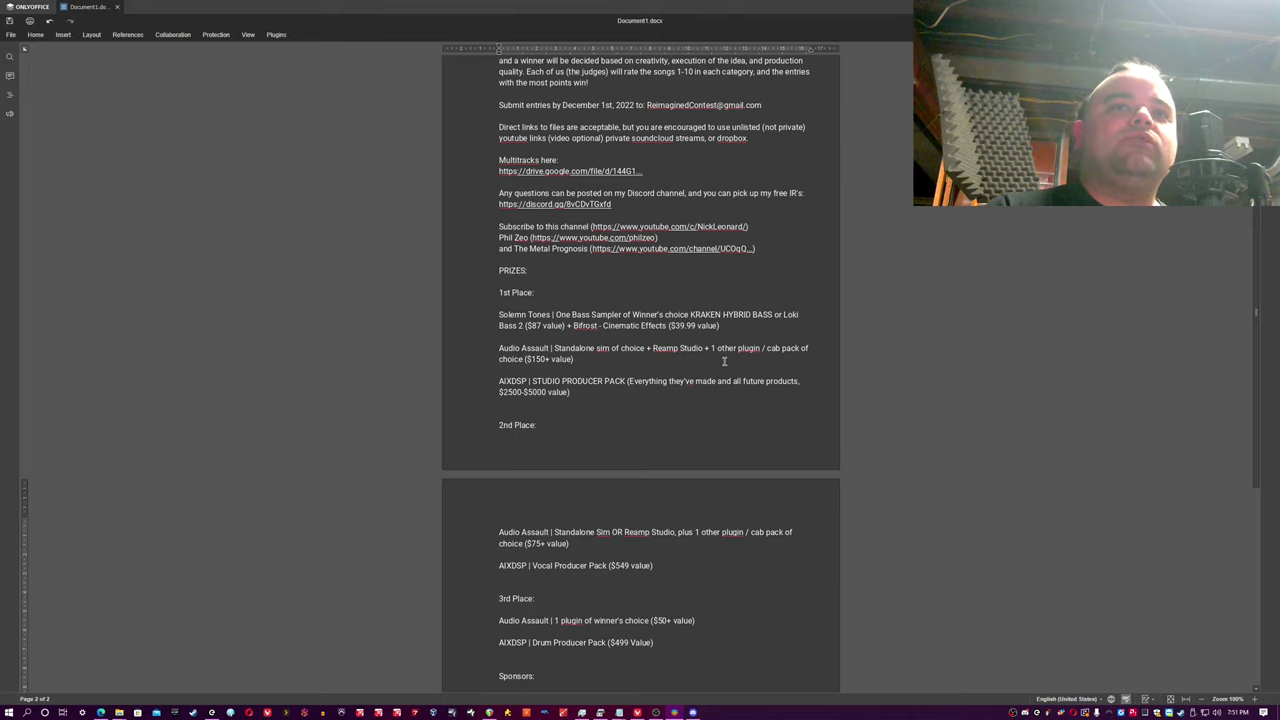
{"action": "scroll", "coordinate": [724, 362], "scroll_direction": "up", "scroll_amount": 3}
{"action": "key", "text": "alt+Tab"}
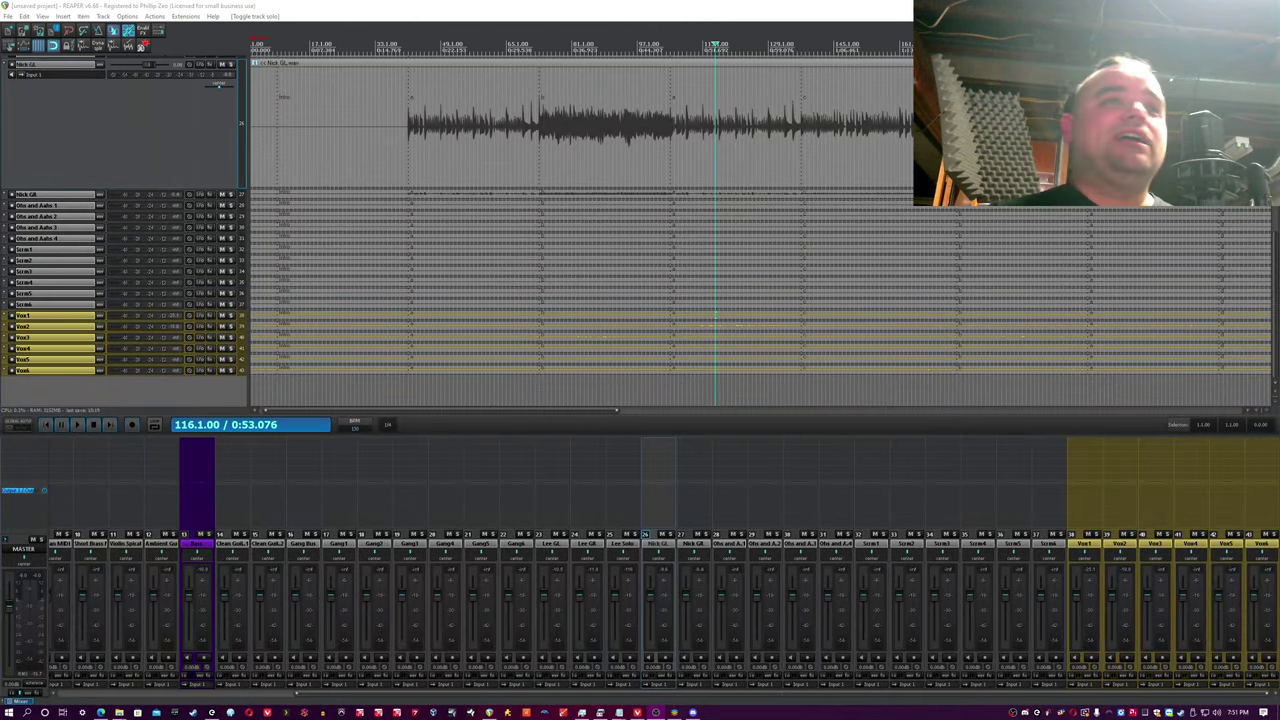
{"action": "left_click", "coordinate": [492, 25]}
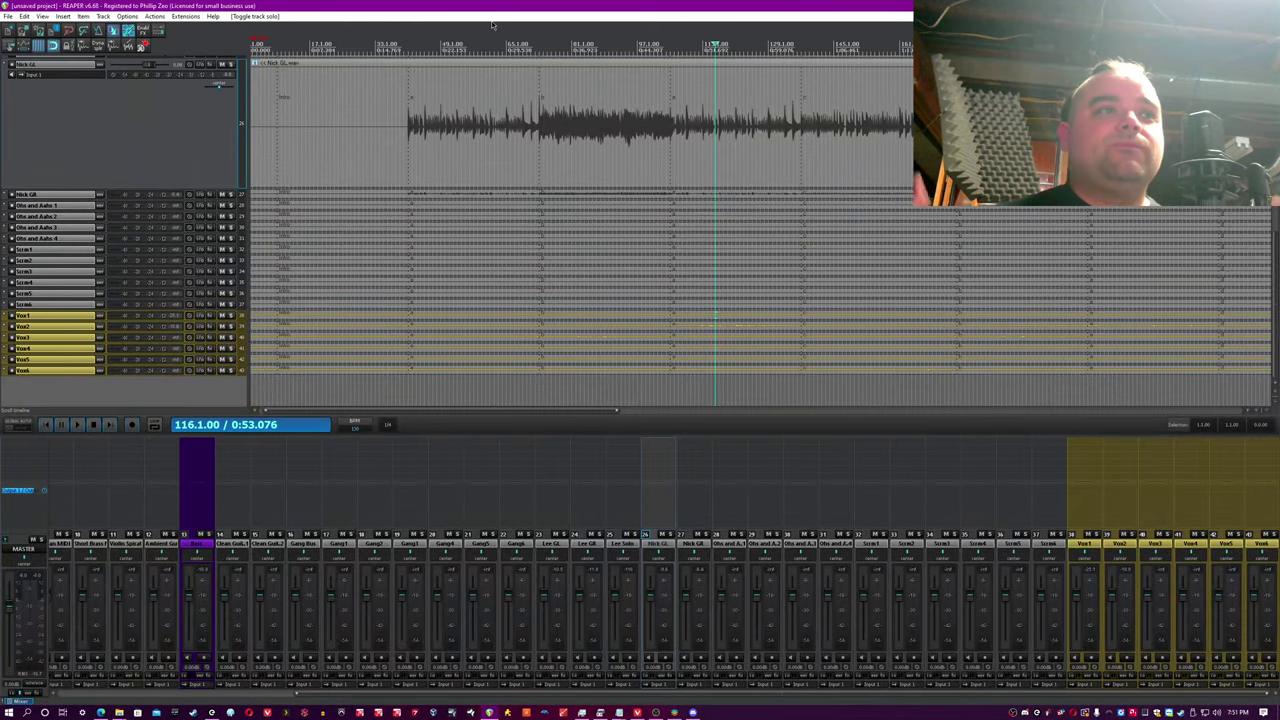